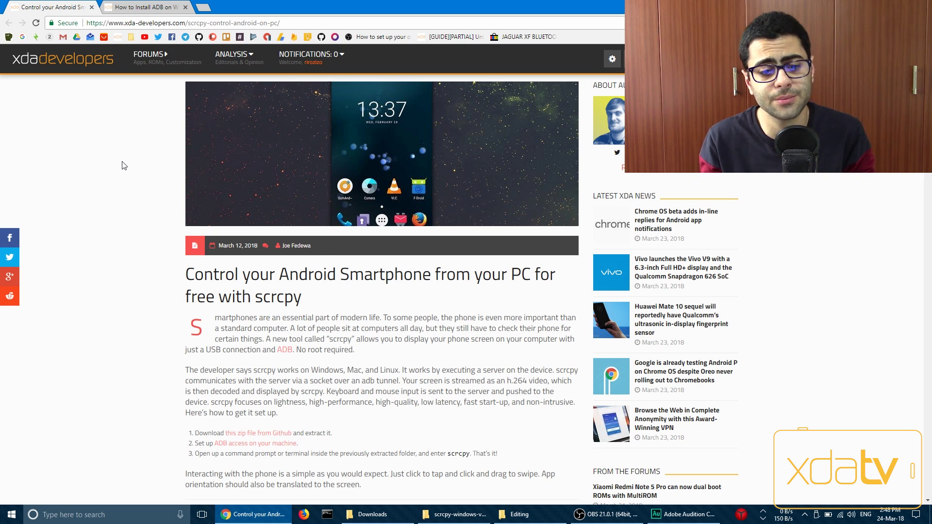
# Switch from the scrcpy article to File Explorer and copy the full path of the scrcpy-windows-v1.0 folder containing adb.exe
pyautogui.scroll(-3, 124, 169)
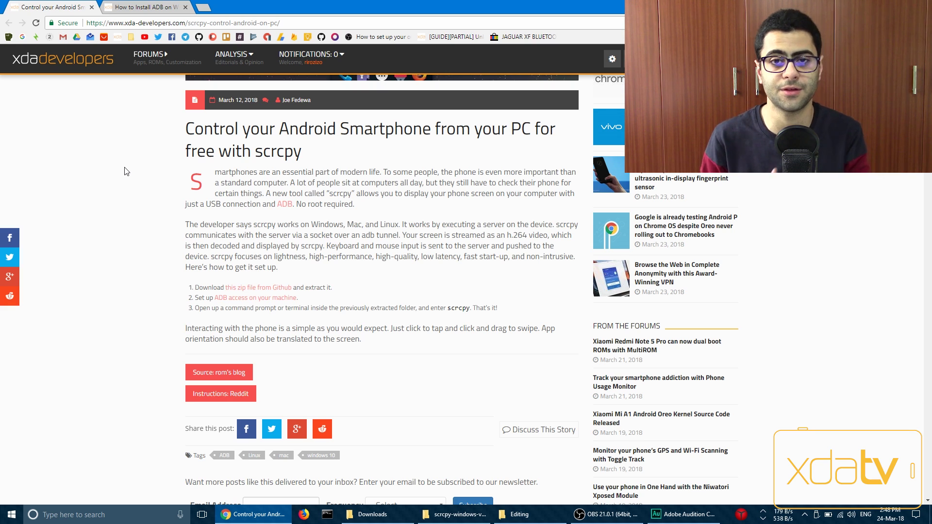
pyautogui.hotkey('alt', 'Tab')
pyautogui.scroll(5, 336, 274)
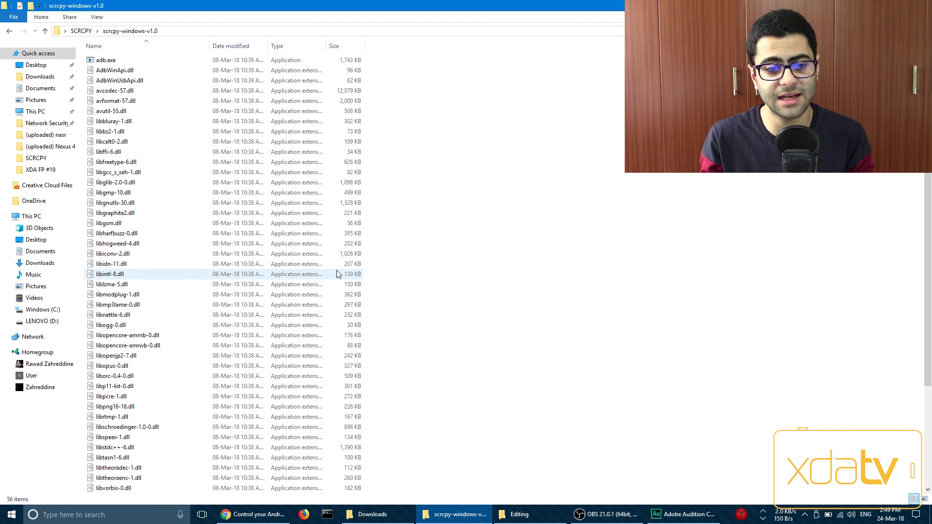
pyautogui.scroll(-5, 338, 274)
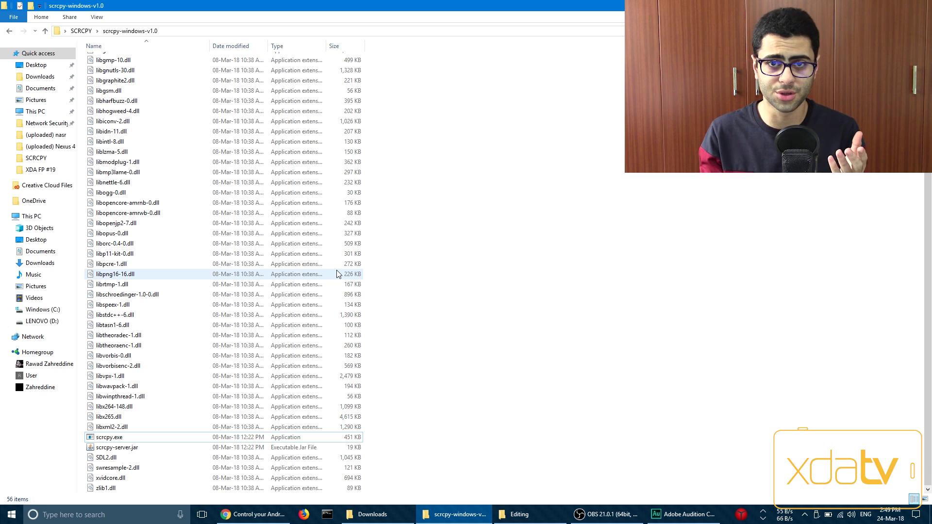
pyautogui.scroll(5, 337, 270)
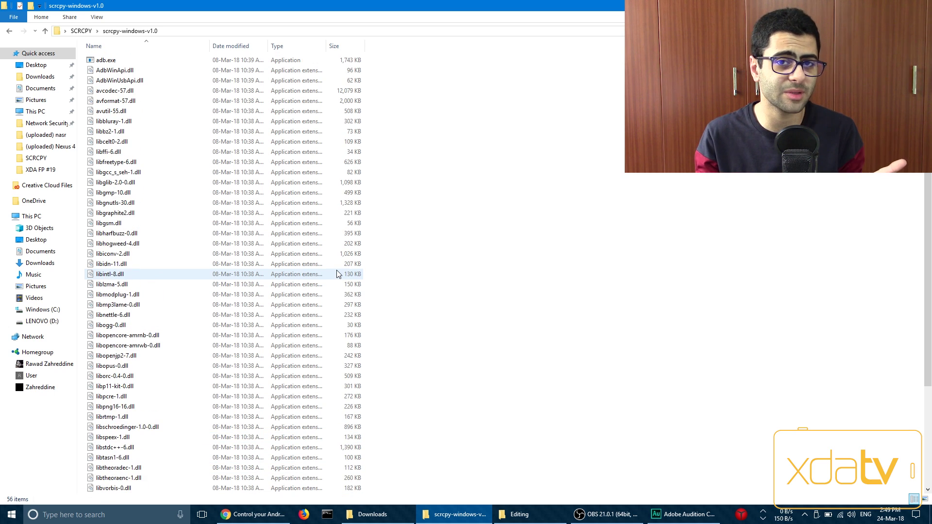
pyautogui.click(145, 63)
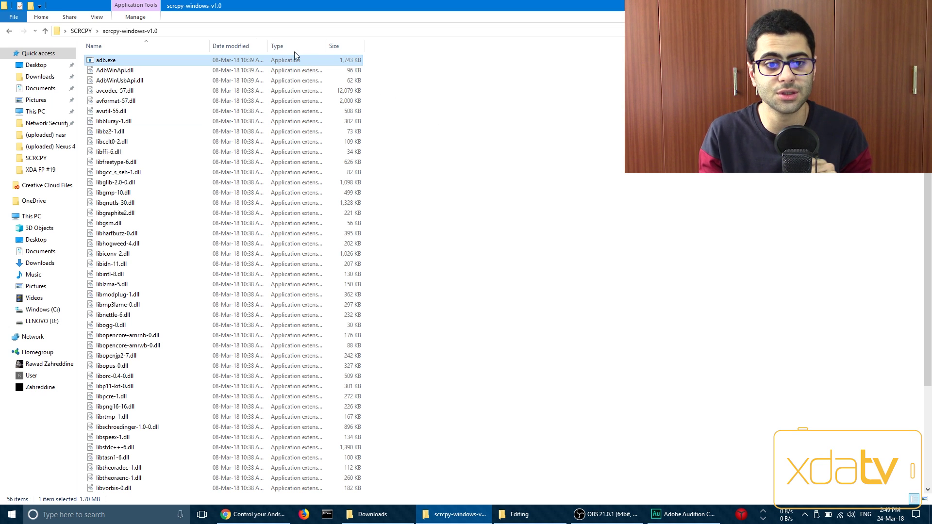
pyautogui.click(208, 32)
pyautogui.rightClick(174, 31)
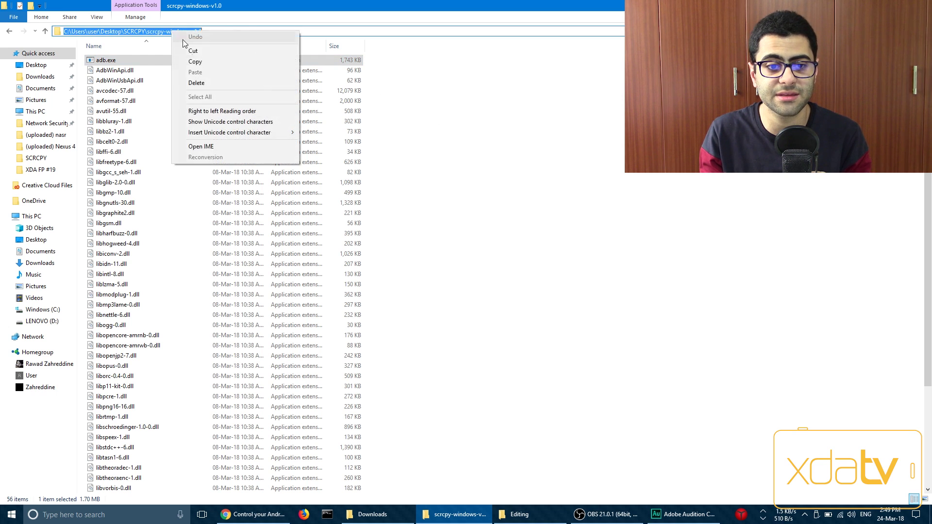
pyautogui.click(197, 61)
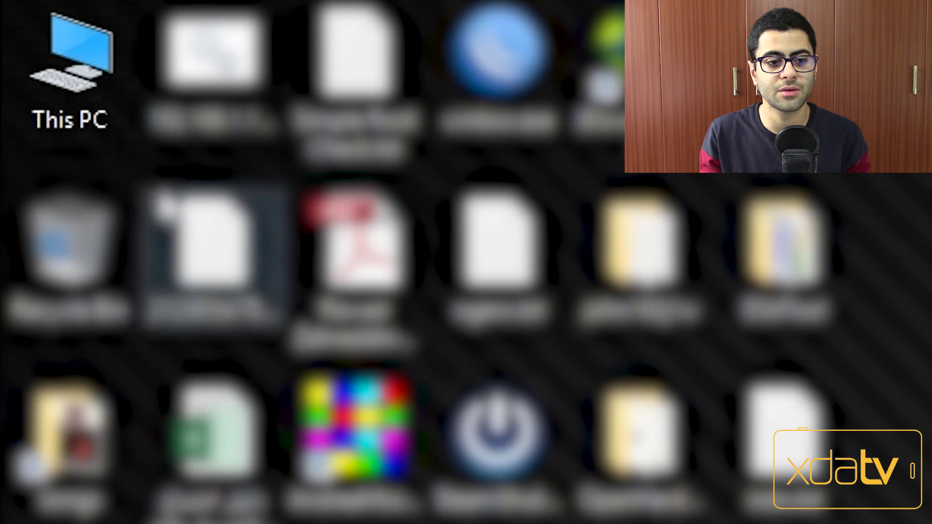
# Open the system properties of This PC and bring up the Environment Variables from the advanced system settings
pyautogui.click(32, 76)
pyautogui.rightClick(32, 74)
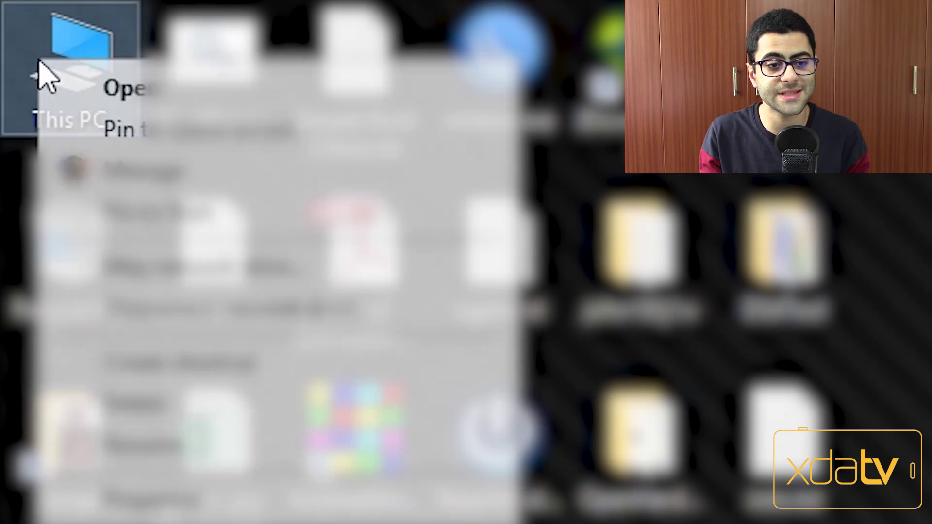
pyautogui.click(201, 497)
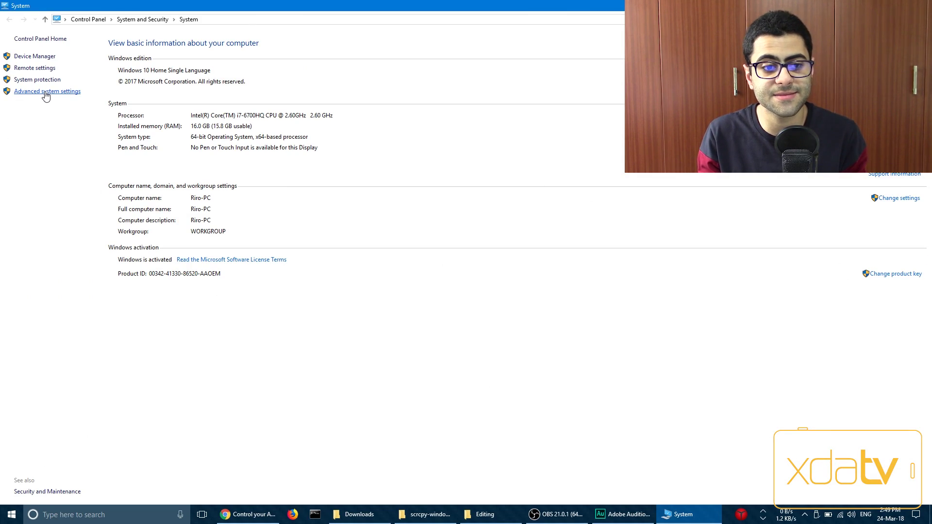
pyautogui.click(46, 92)
pyautogui.click(189, 230)
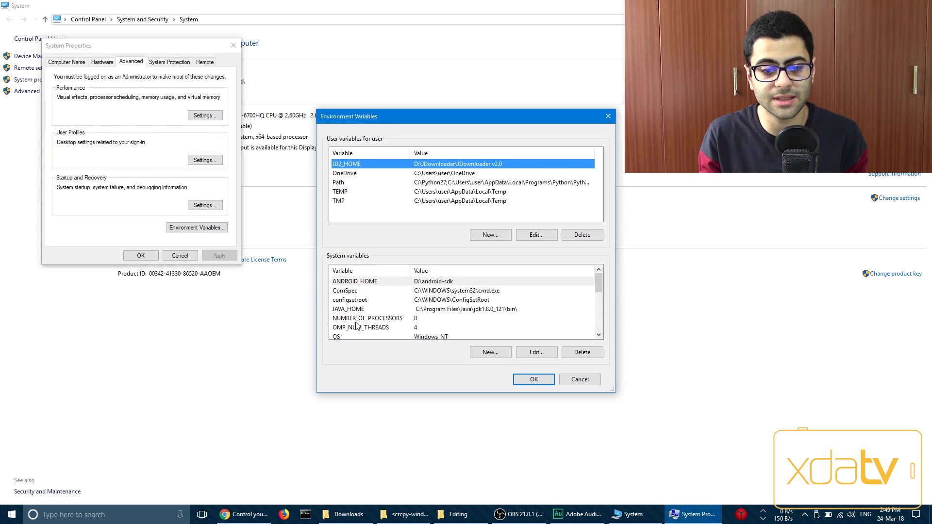
# Add C:\Users\user\Desktop\SCRCPY\scrcpy-windows-v1.0 as a new entry in the system Path variable and confirm it
pyautogui.click(369, 301)
pyautogui.scroll(-1, 364, 316)
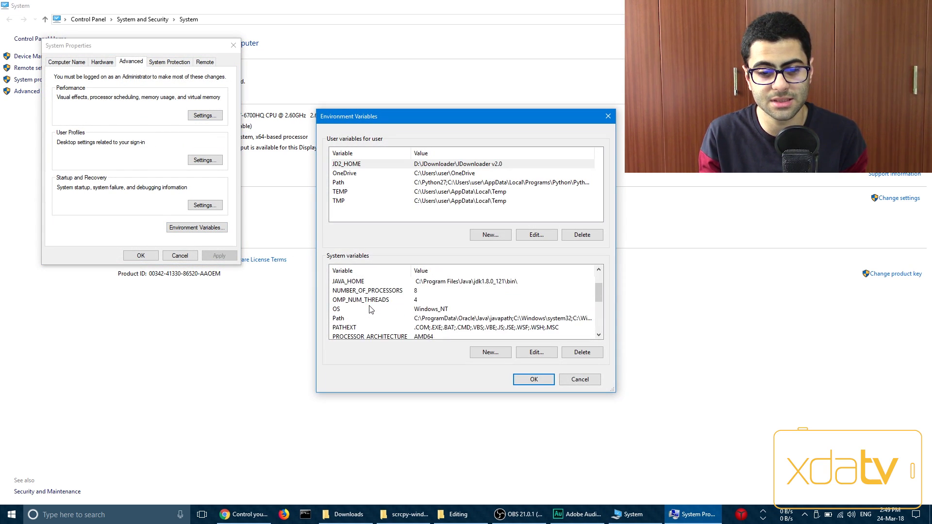
pyautogui.scroll(-1, 364, 319)
pyautogui.doubleClick(358, 300)
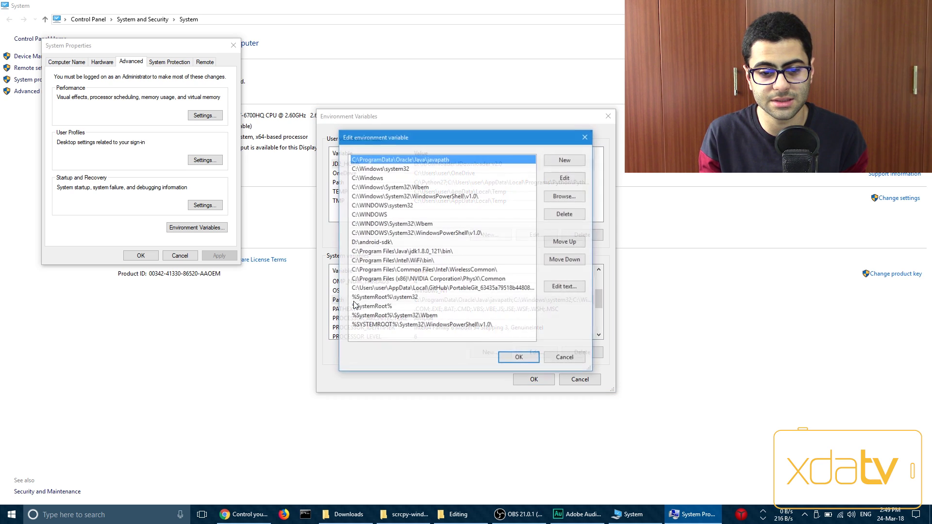
pyautogui.click(563, 159)
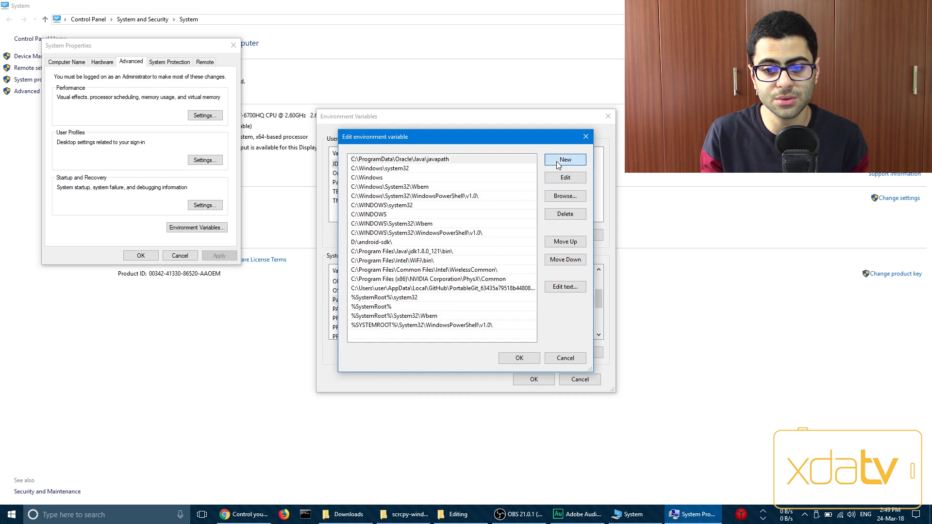
pyautogui.rightClick(354, 335)
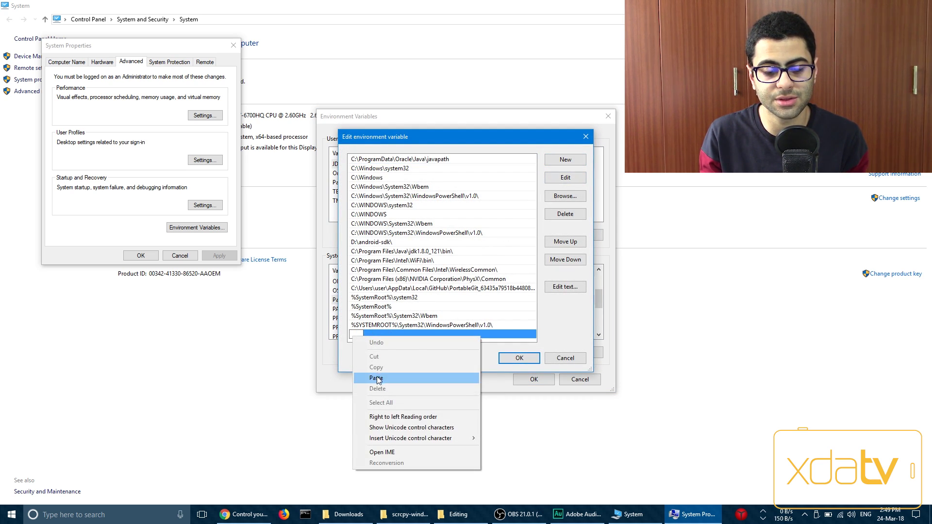
pyautogui.click(377, 378)
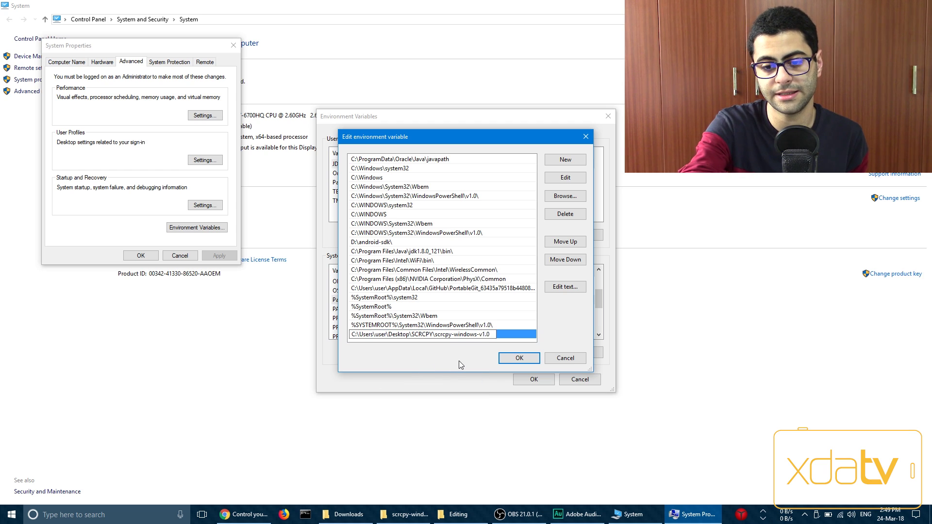
pyautogui.press('Return')
pyautogui.click(515, 358)
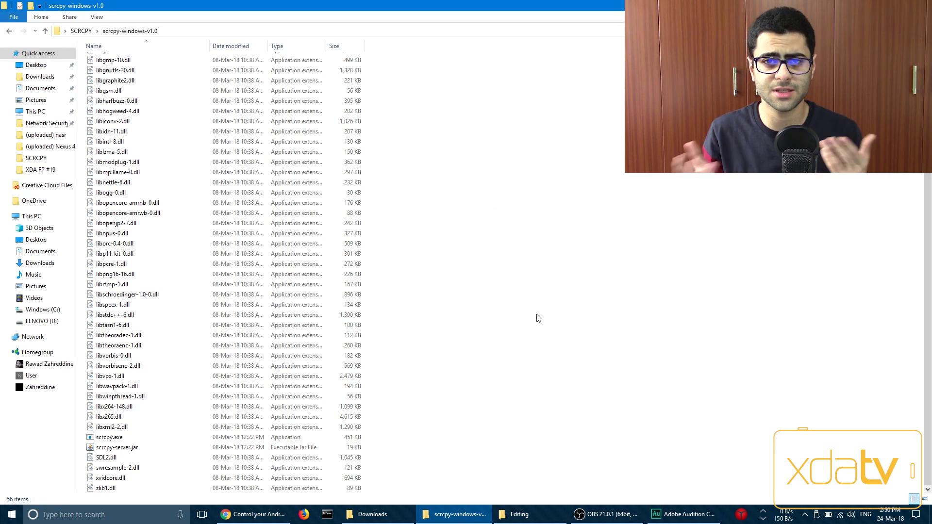
# Open a Command Prompt and run adb to check that it is accessible from any folder
pyautogui.click(327, 514)
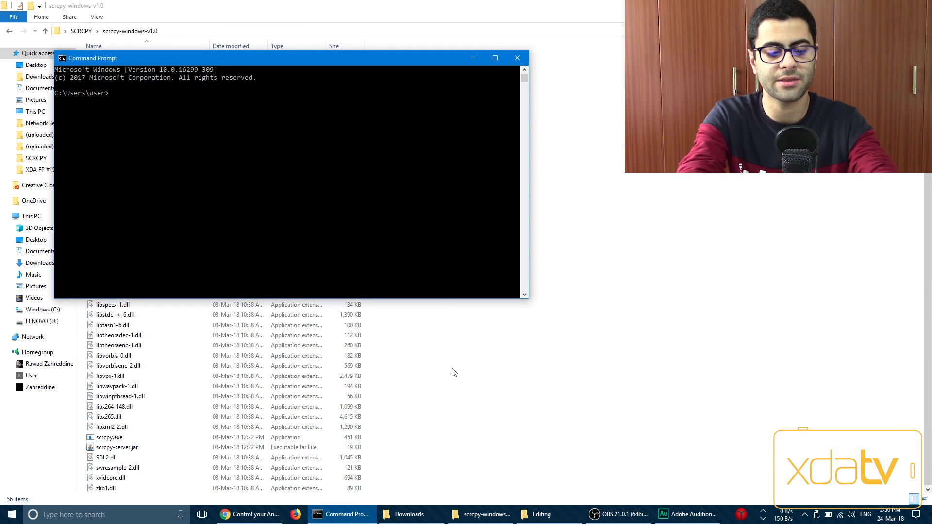
pyautogui.write('adb')
pyautogui.press('Return')
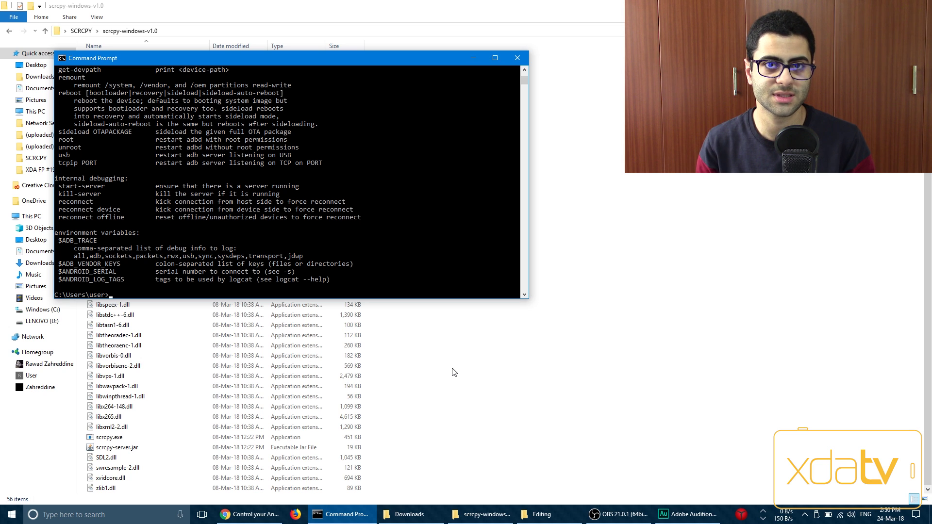
# Open a PowerShell window in the scrcpy-windows-v1.0 folder and run scrcpy to mirror the phone
pyautogui.click(454, 372)
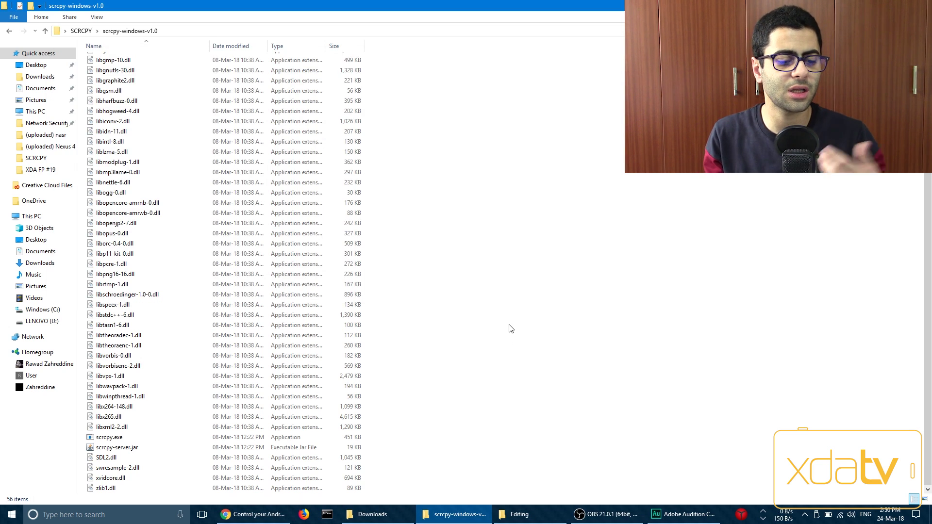
pyautogui.rightClick(543, 177)
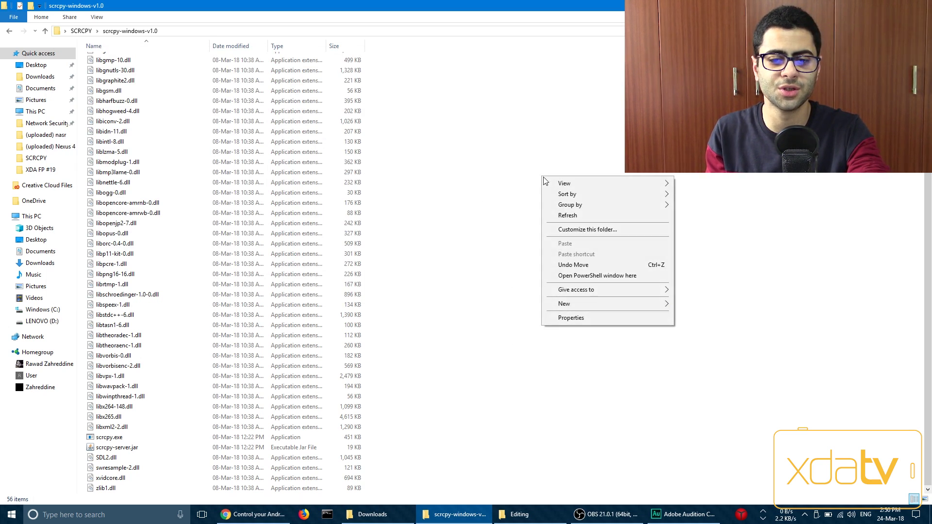
pyautogui.click(586, 278)
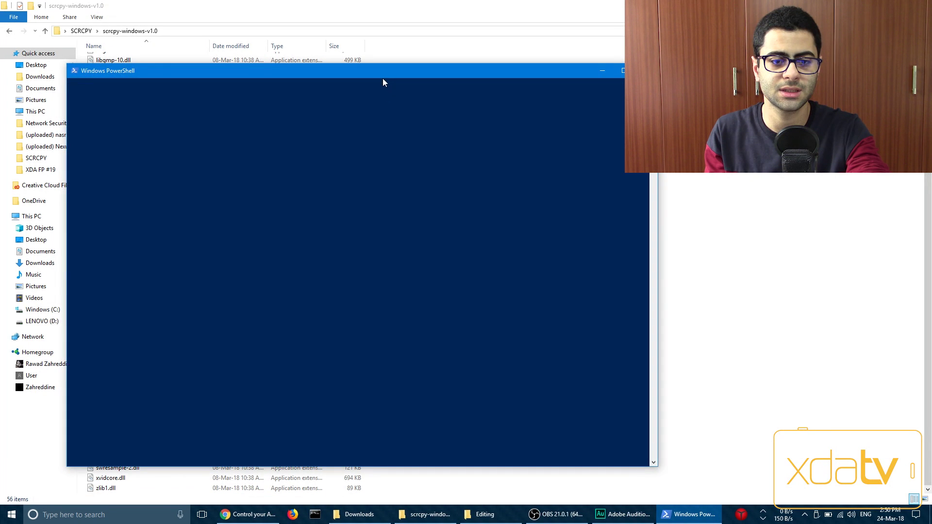
pyautogui.write('scr')
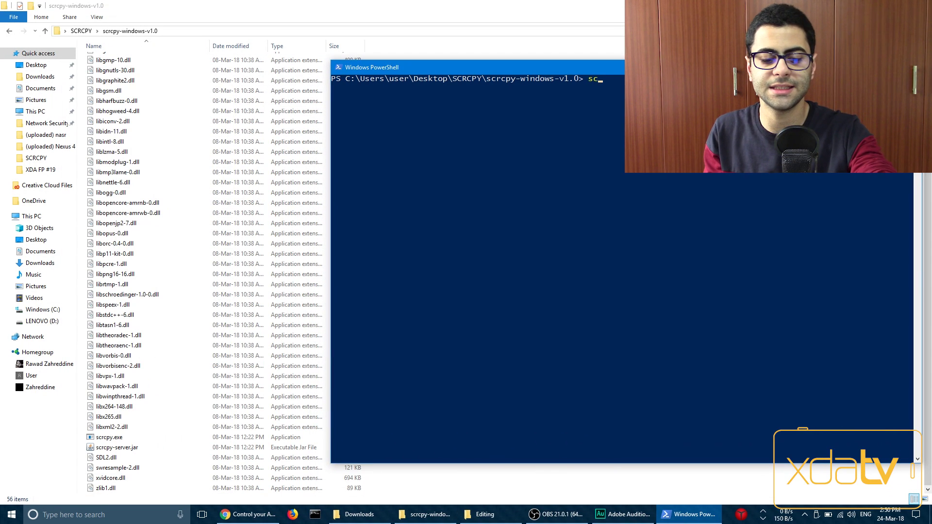
pyautogui.write('cpy.e')
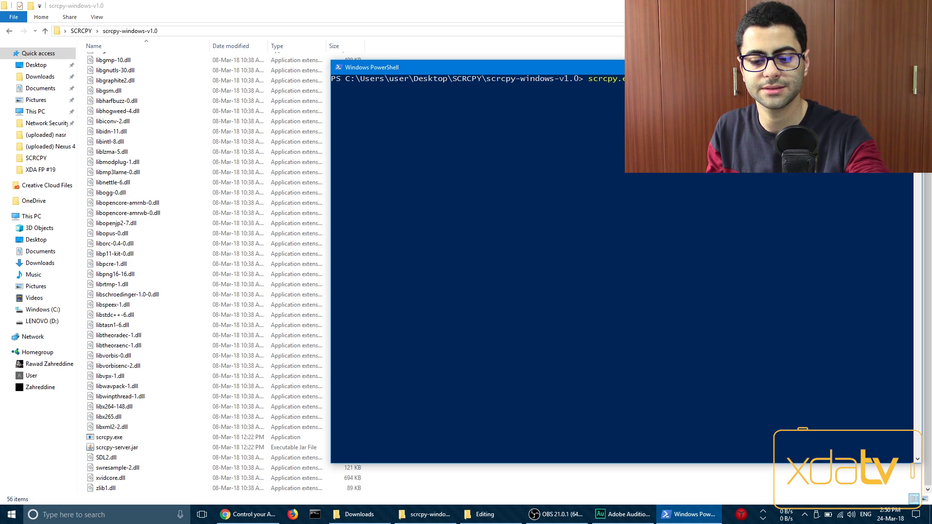
pyautogui.press('Return')
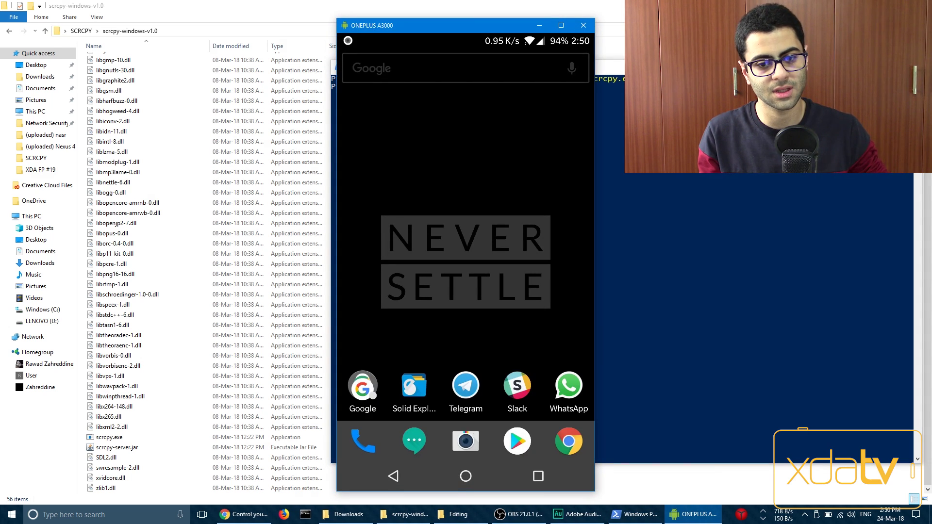
# Close the phone mirror, restart it by running scrcpy.exe from the folder, and swipe on the mirrored home screen
pyautogui.click(583, 26)
pyautogui.doubleClick(115, 438)
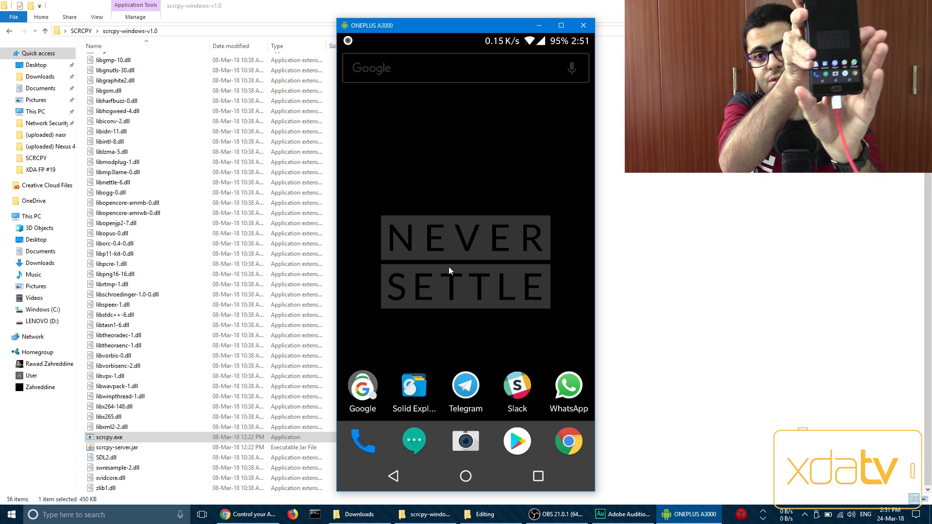
pyautogui.moveTo(545, 247); pyautogui.dragTo(514, 266)
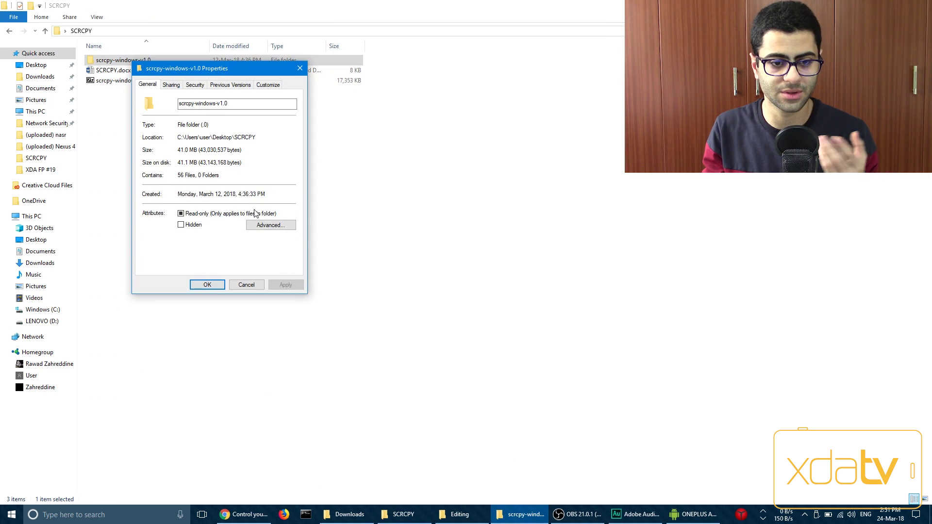
# Dismiss the scrcpy-windows-v1.0 folder properties, reopen that folder and bring the mirrored phone window back to the front
pyautogui.click(247, 285)
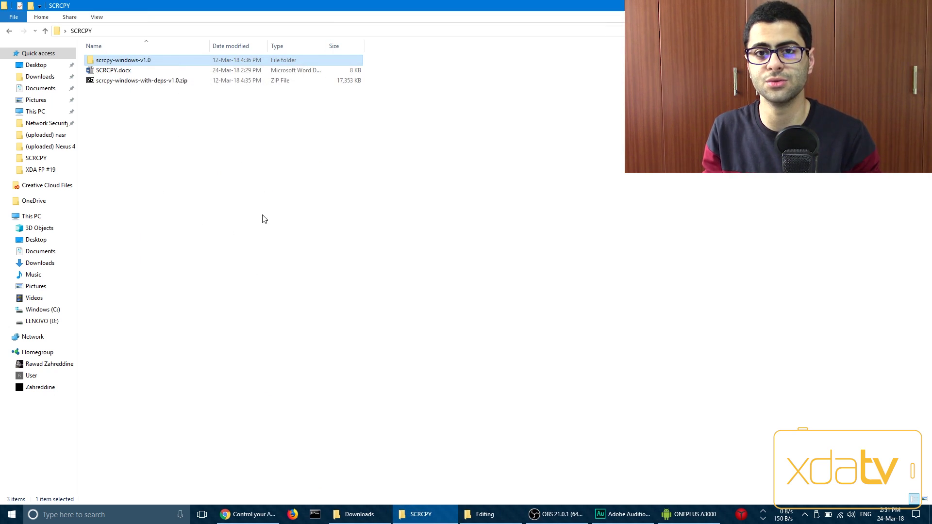
pyautogui.doubleClick(159, 63)
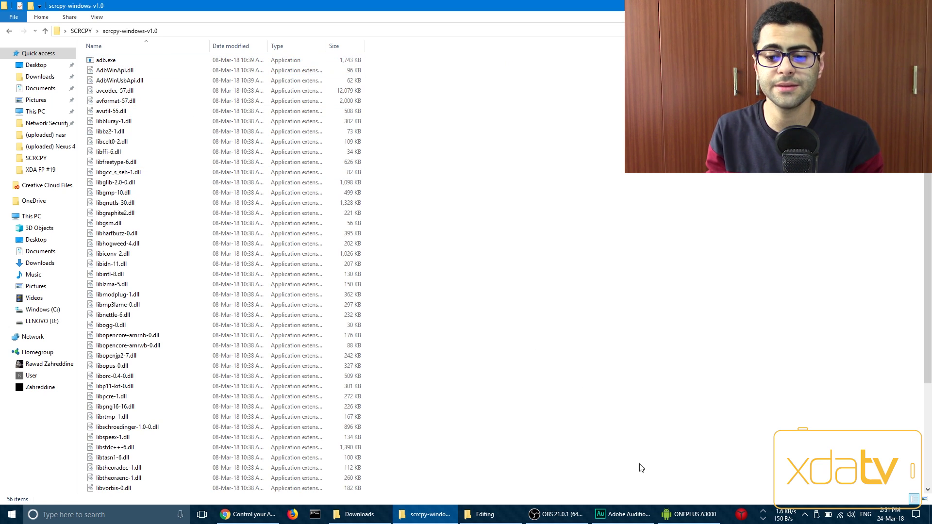
pyautogui.click(690, 514)
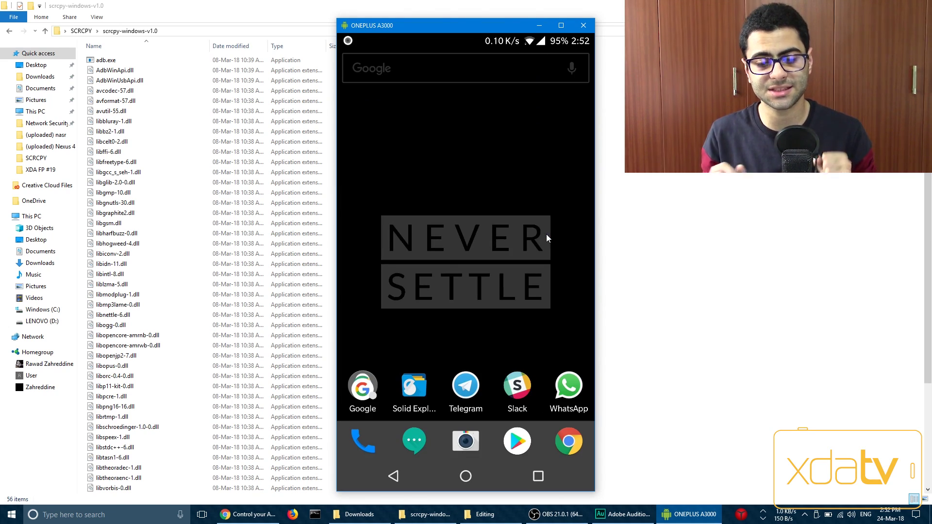
# Close the phone mirror and relaunch scrcpy.exe three times in a row, moving the last mirror window slightly up
pyautogui.click(576, 29)
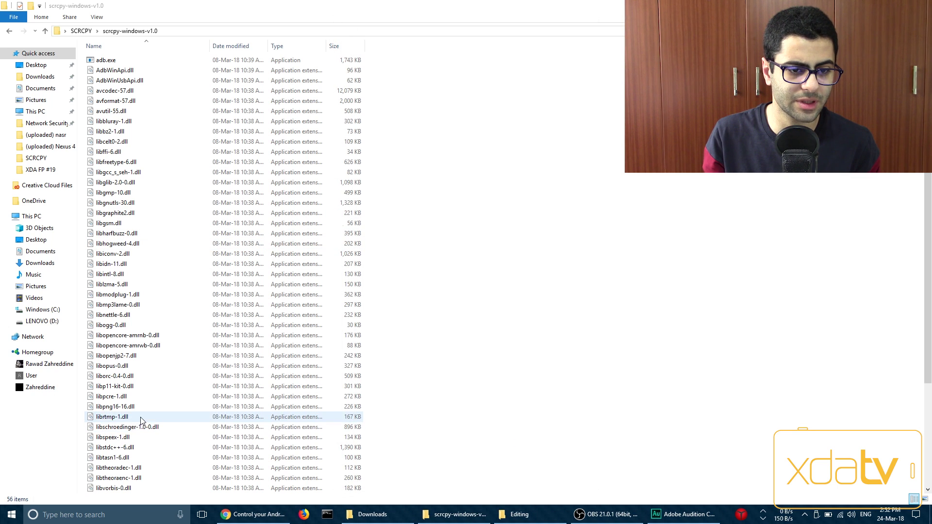
pyautogui.scroll(-5, 129, 427)
pyautogui.click(127, 439)
pyautogui.doubleClick(127, 438)
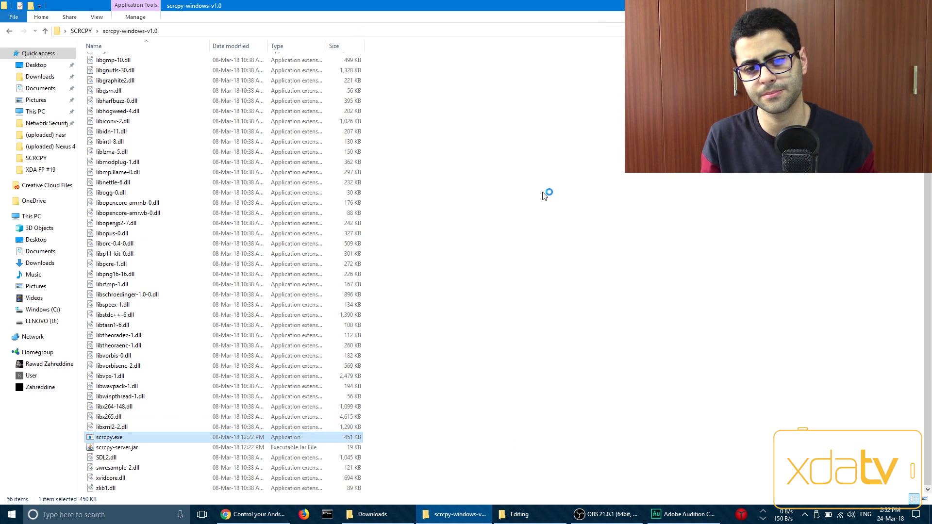
pyautogui.click(583, 25)
pyautogui.doubleClick(220, 439)
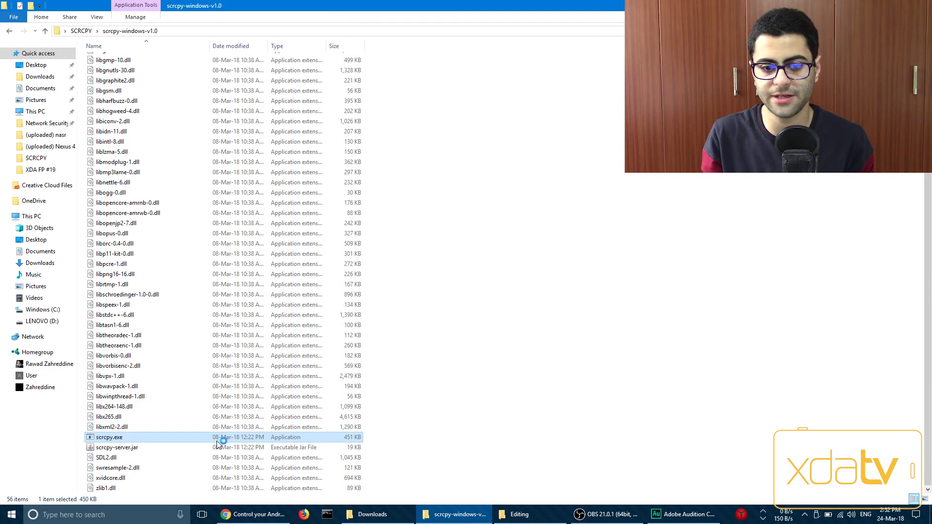
pyautogui.click(584, 25)
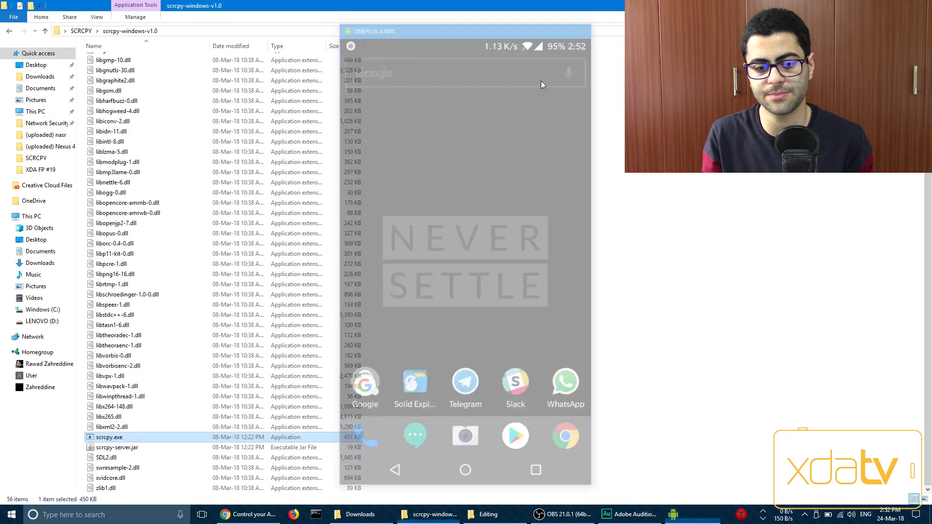
pyautogui.doubleClick(202, 439)
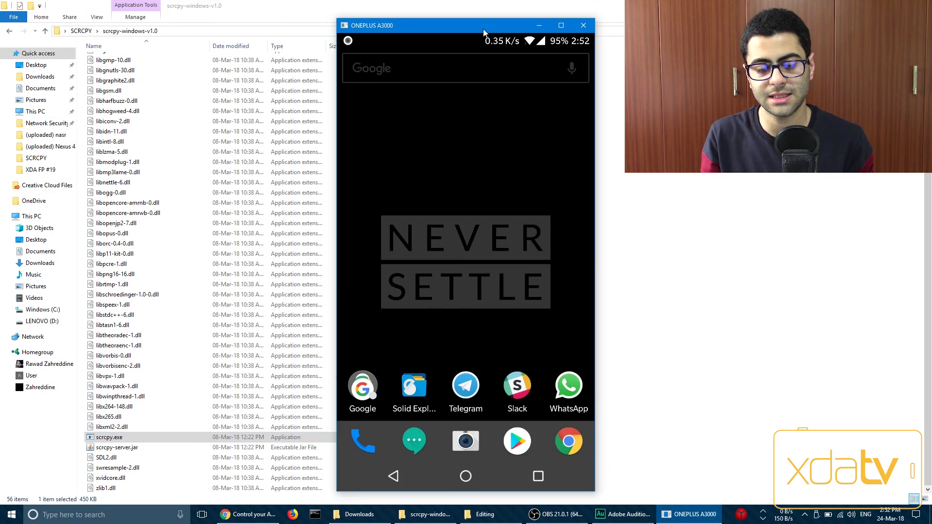
pyautogui.moveTo(482, 28); pyautogui.dragTo(499, 17)
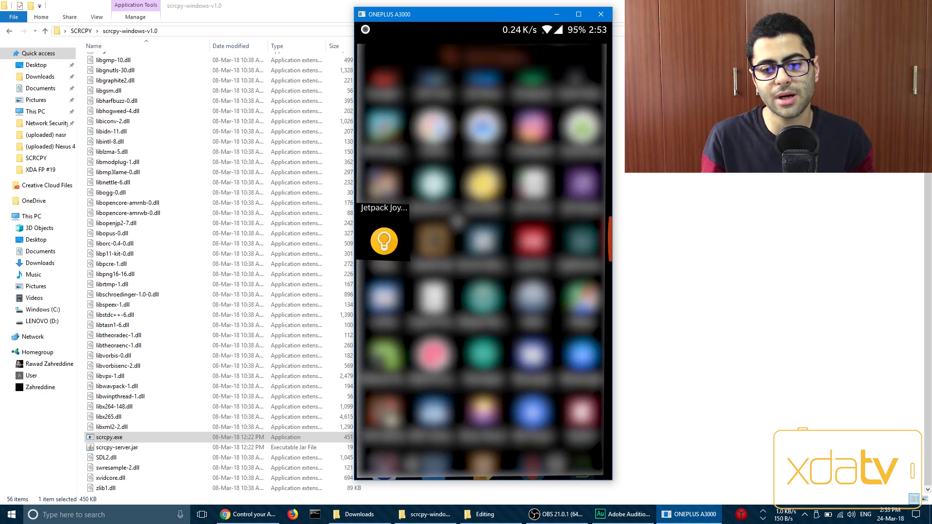
# Open the app drawer on the mirrored phone, launch Jetpack Joyride and move the landscape mirror window clear of the webcam area
pyautogui.scroll(1, 458, 221)
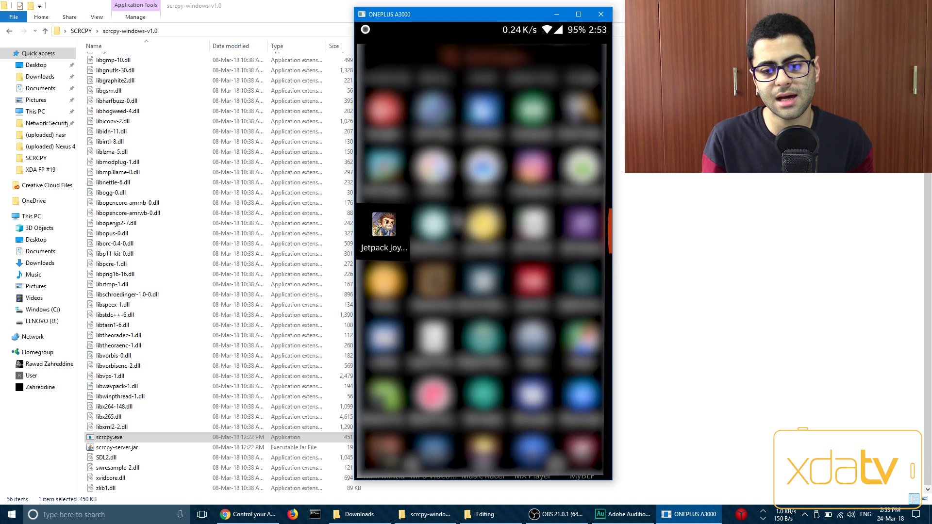
pyautogui.click(386, 227)
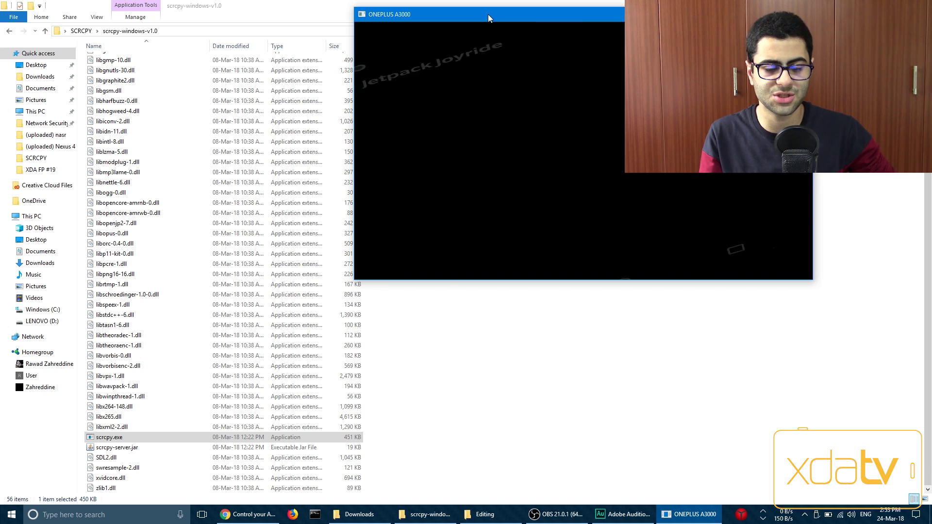
pyautogui.moveTo(488, 14); pyautogui.dragTo(390, 126)
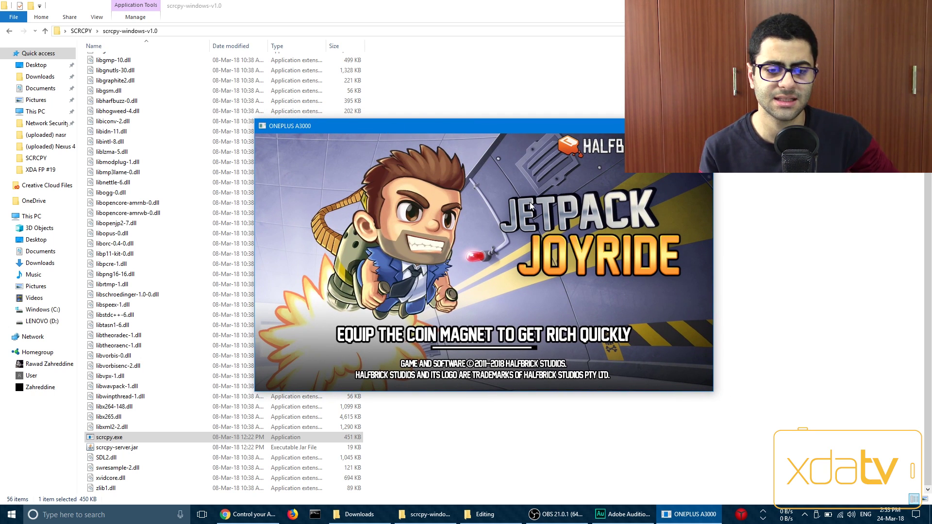
pyautogui.moveTo(470, 127); pyautogui.dragTo(412, 92)
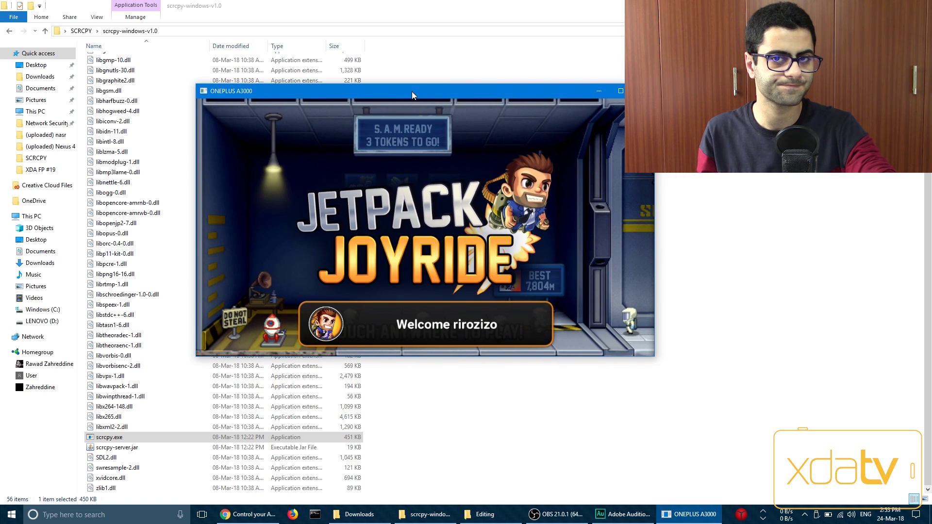
# Turn down the phone's volume from the PC while the Jetpack Joyride title screen is showing
pyautogui.hotkey('ctrl', '-')
pyautogui.hotkey('ctrl', '-')
pyautogui.hotkey('ctrl', '-')
pyautogui.hotkey('ctrl', '-')
pyautogui.hotkey('ctrl', '-')
pyautogui.hotkey('ctrl', '-')
pyautogui.hotkey('ctrl', '-')
pyautogui.hotkey('ctrl', '-')
pyautogui.hotkey('ctrl', '-')
pyautogui.hotkey('ctrl', '-')
pyautogui.hotkey('ctrl', '-')
pyautogui.hotkey('ctrl', '-')
pyautogui.hotkey('ctrl', '-')
pyautogui.hotkey('ctrl', '-')
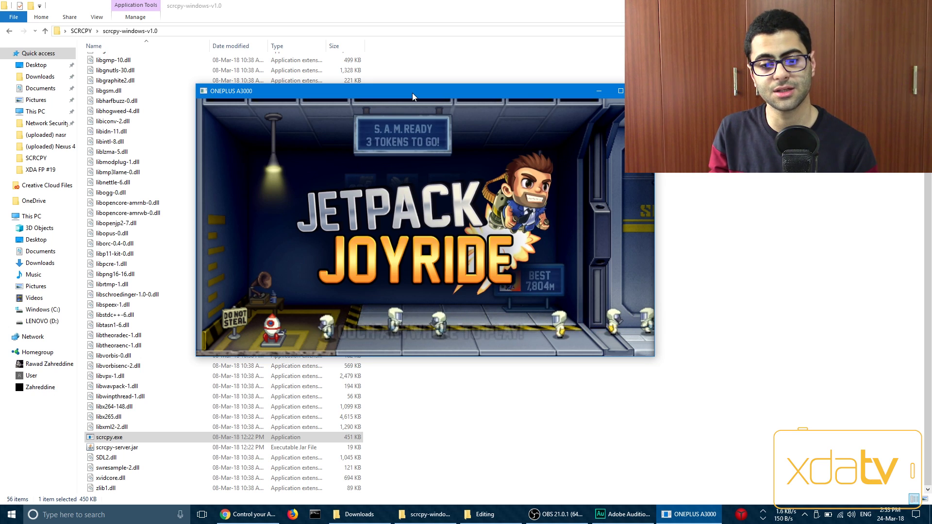
# Start a Jetpack Joyride run and keep steering the character past the zappers and through the coins with repeated taps
pyautogui.click(396, 260)
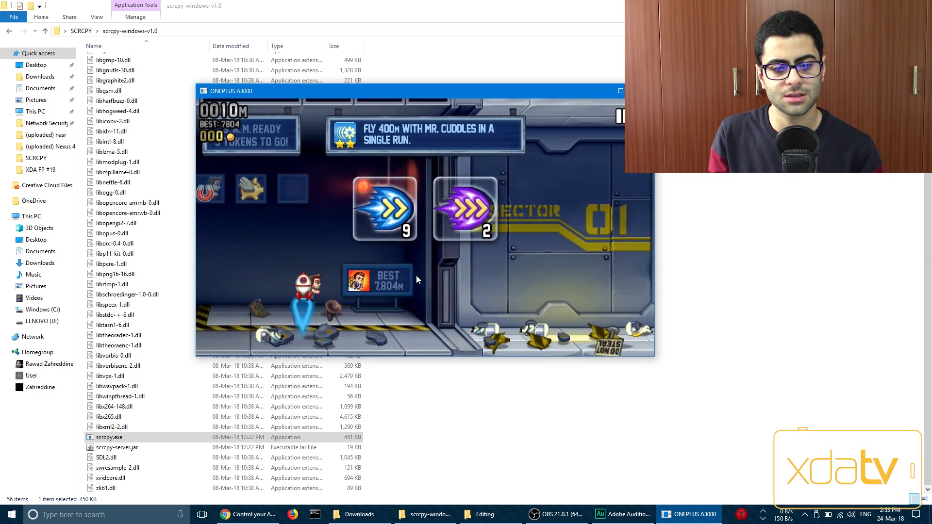
pyautogui.click(416, 275)
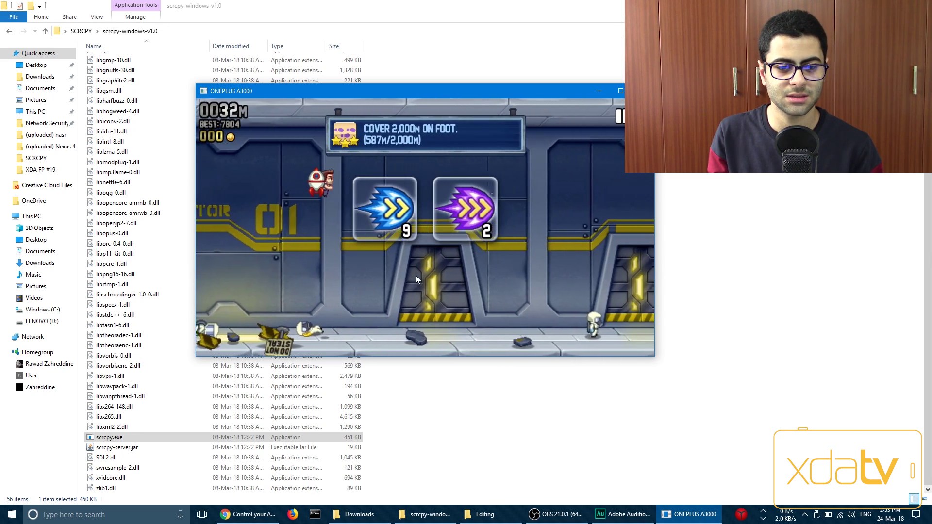
pyautogui.click(416, 276)
pyautogui.click(416, 276)
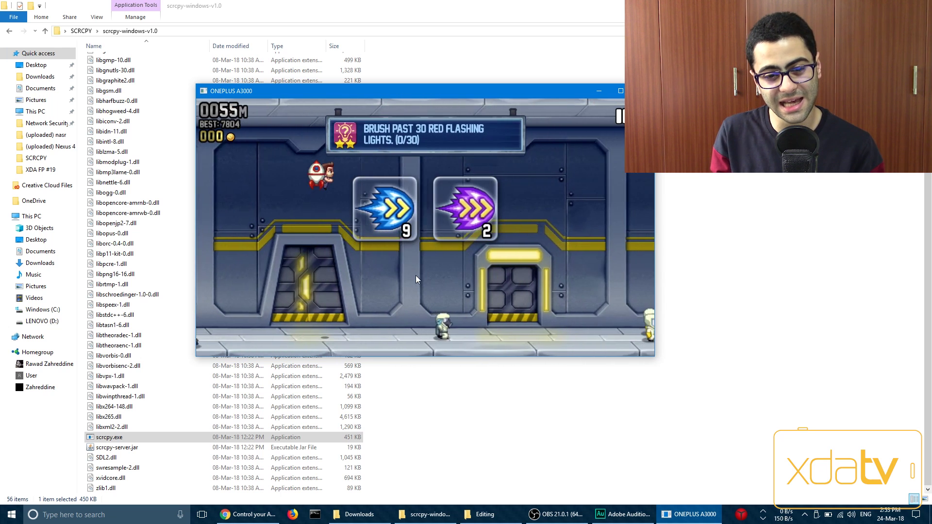
pyautogui.click(416, 276)
pyautogui.click(415, 275)
pyautogui.click(416, 276)
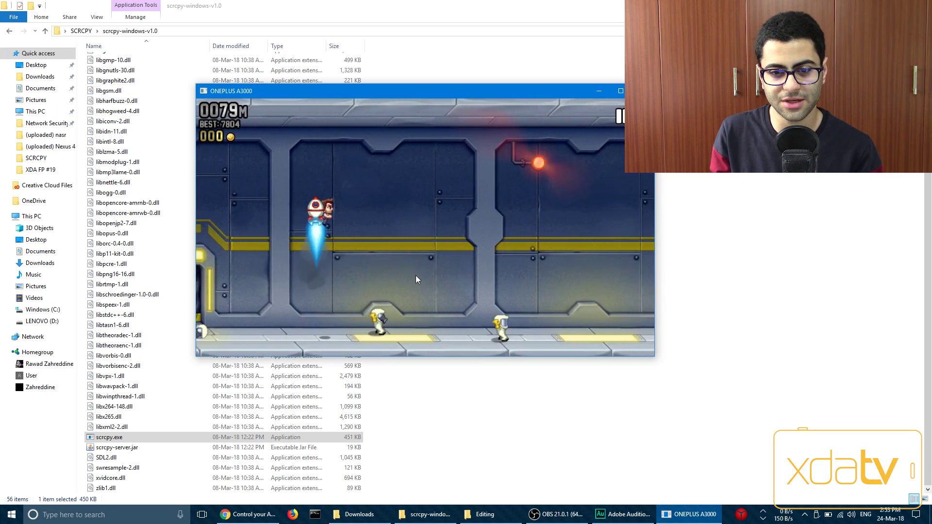
pyautogui.click(416, 275)
pyautogui.click(416, 276)
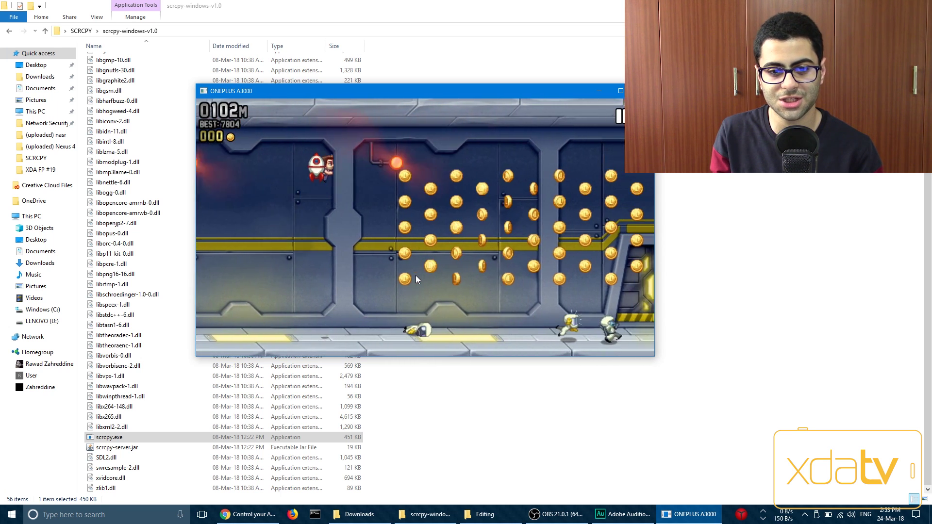
pyautogui.click(416, 276)
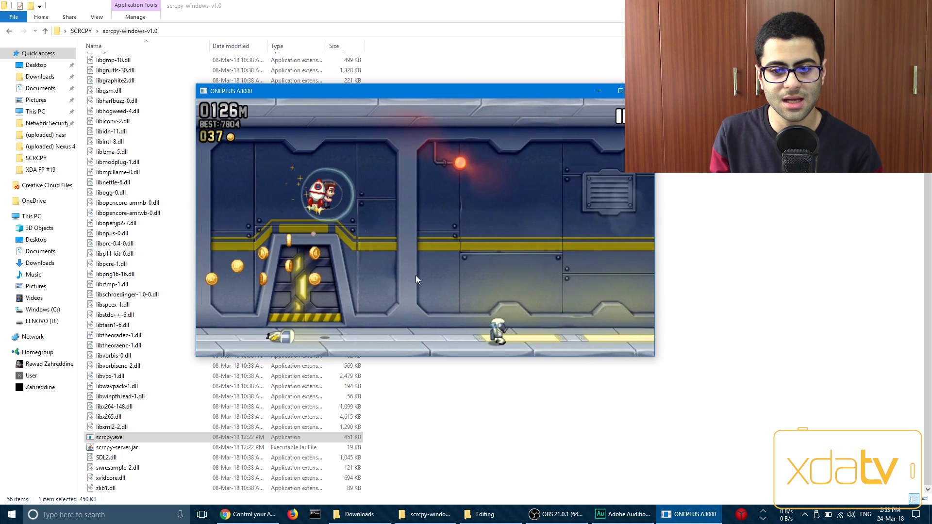
pyautogui.click(416, 276)
pyautogui.click(415, 275)
pyautogui.click(416, 275)
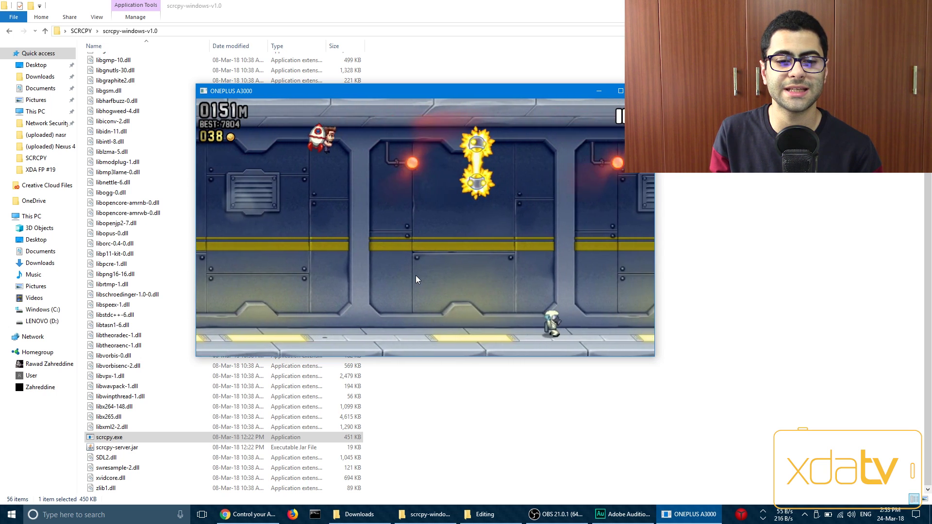
pyautogui.click(416, 276)
pyautogui.click(416, 275)
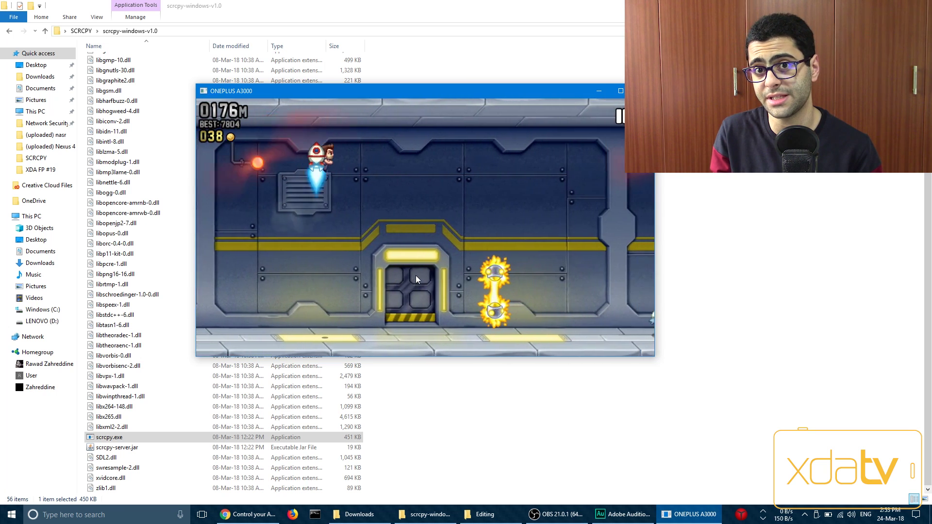
pyautogui.click(416, 275)
pyautogui.click(415, 275)
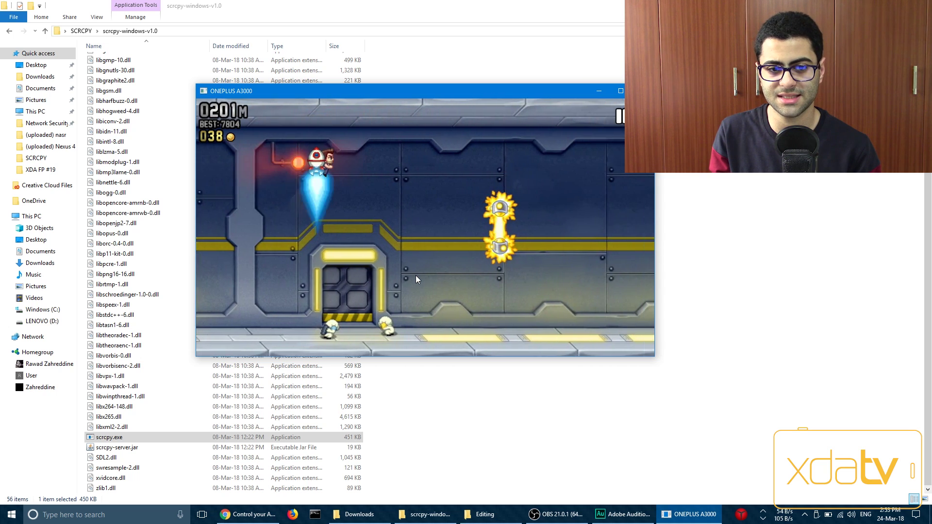
pyautogui.click(416, 276)
pyautogui.click(415, 275)
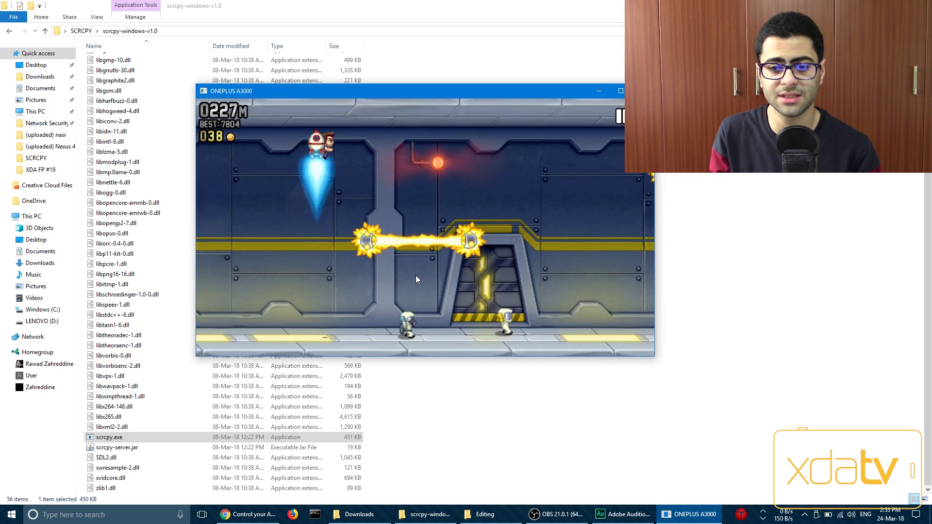
pyautogui.click(415, 275)
pyautogui.click(416, 276)
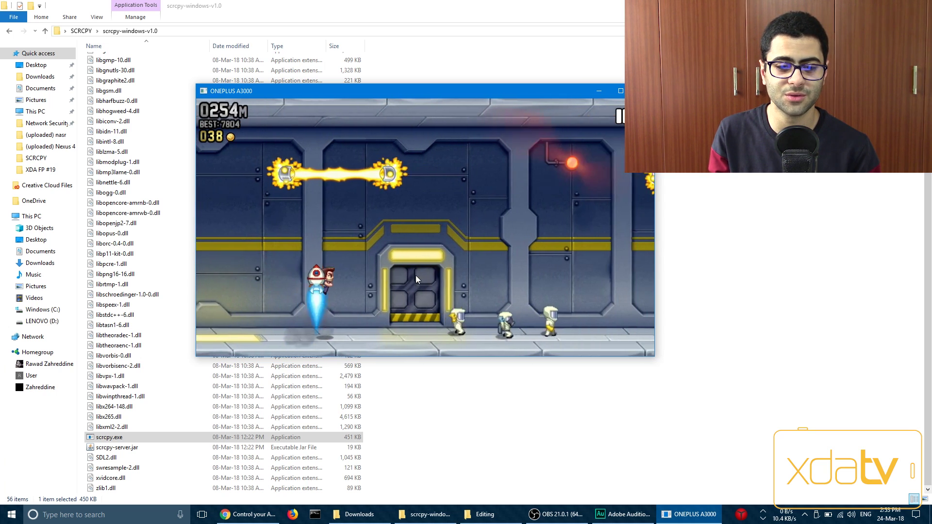
pyautogui.click(416, 275)
pyautogui.click(415, 275)
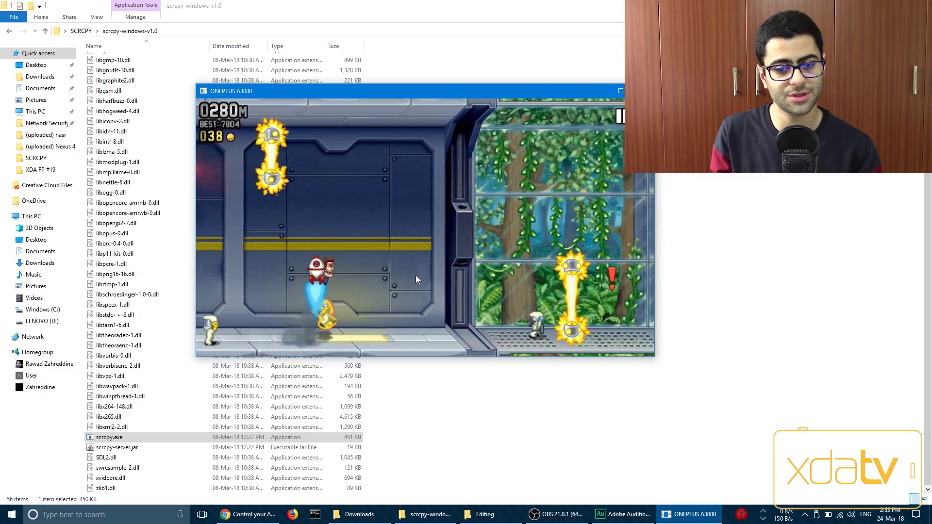
pyautogui.click(417, 275)
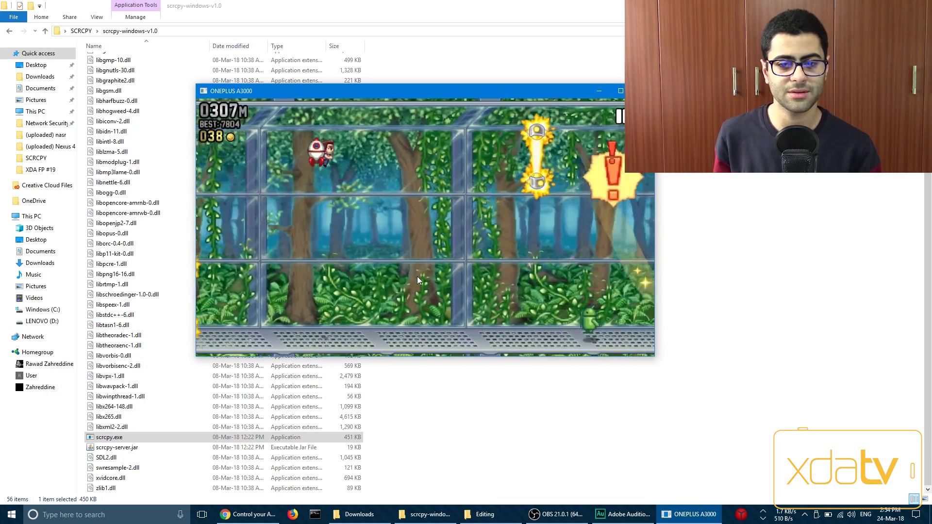
pyautogui.click(418, 276)
pyautogui.click(417, 276)
pyautogui.click(417, 275)
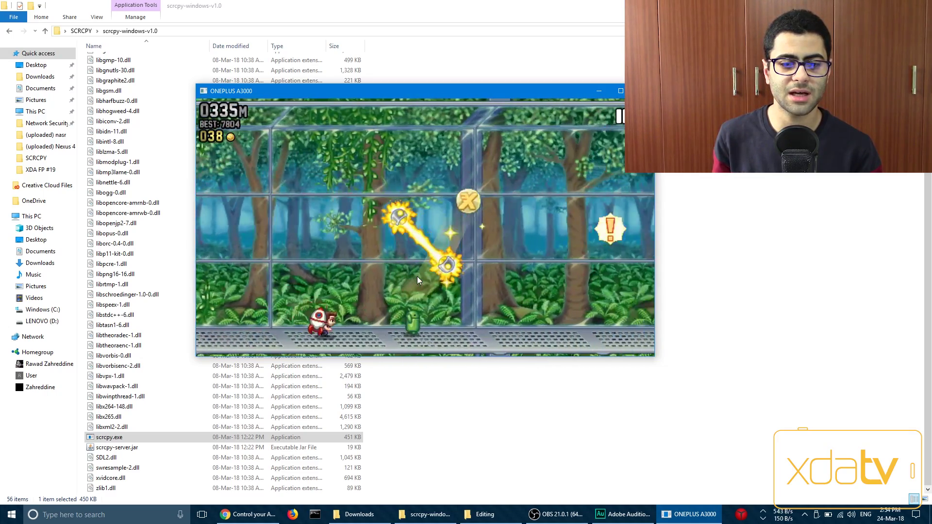
pyautogui.click(417, 276)
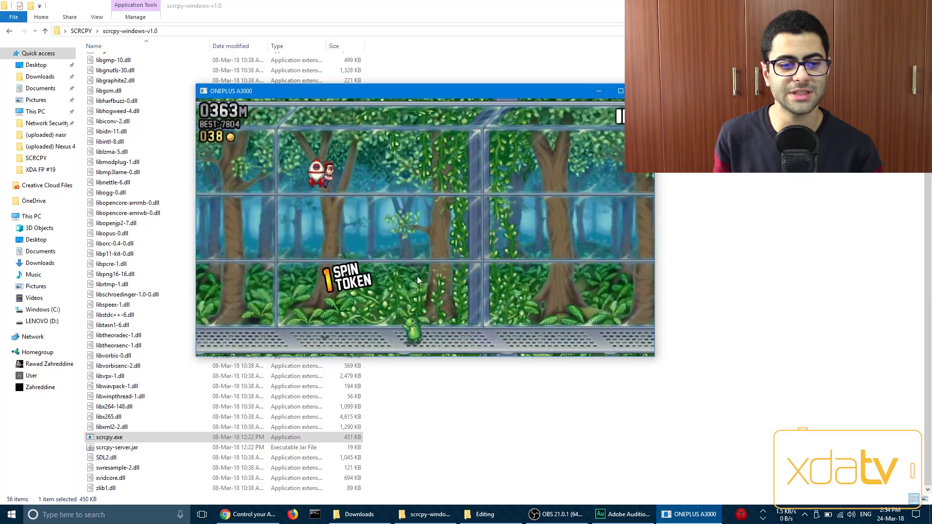
pyautogui.click(418, 275)
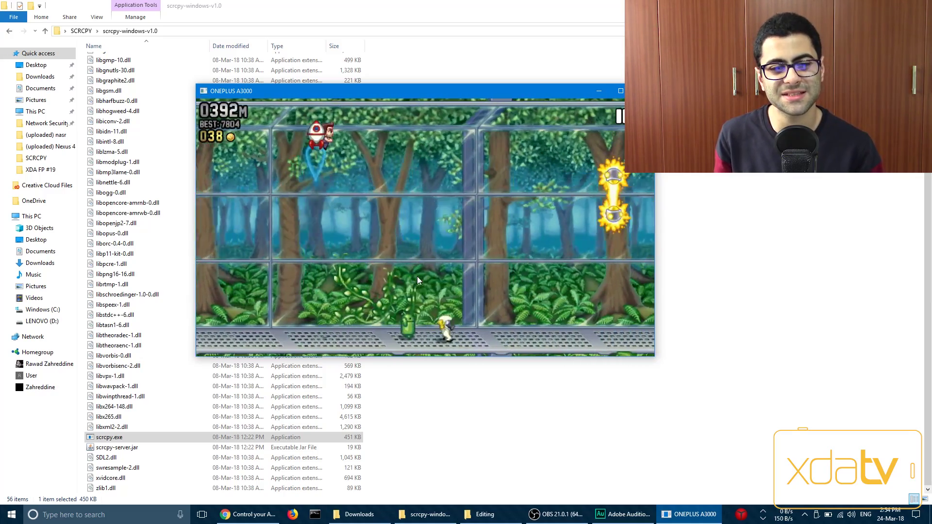
pyautogui.click(417, 276)
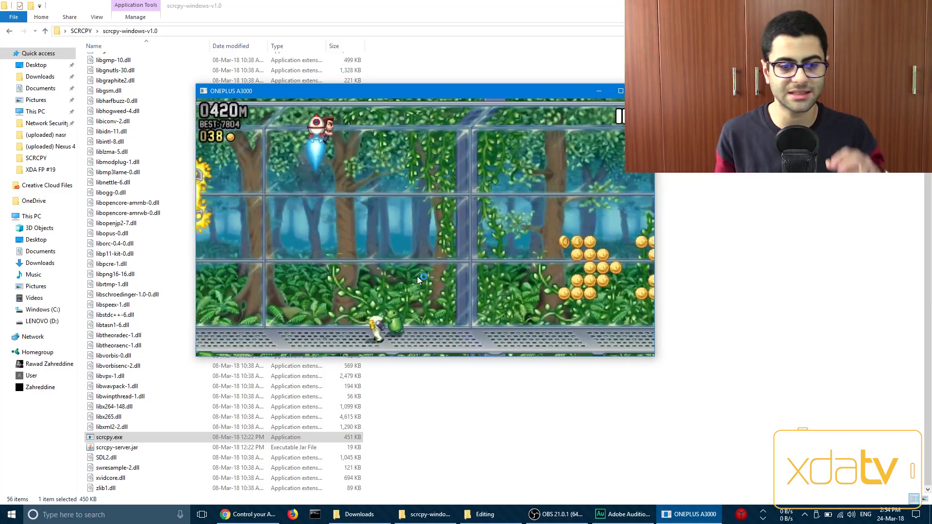
pyautogui.click(418, 276)
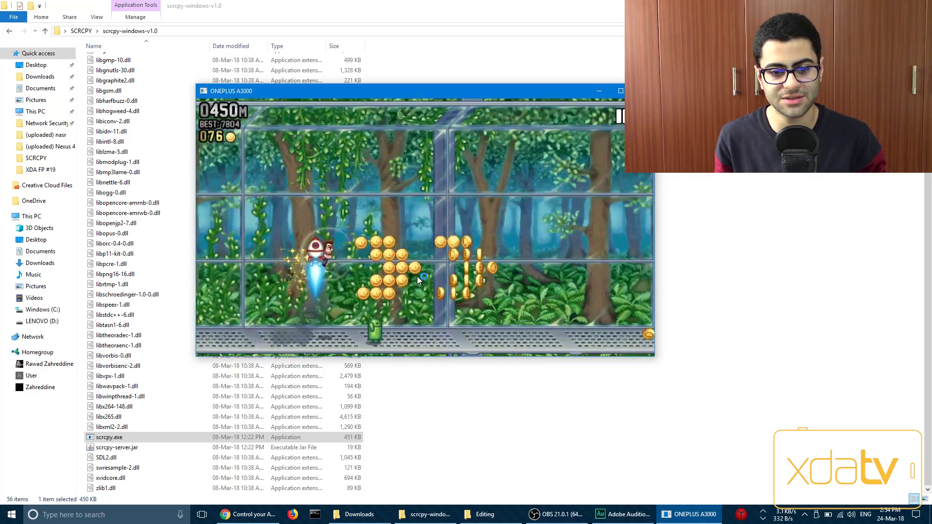
pyautogui.click(417, 275)
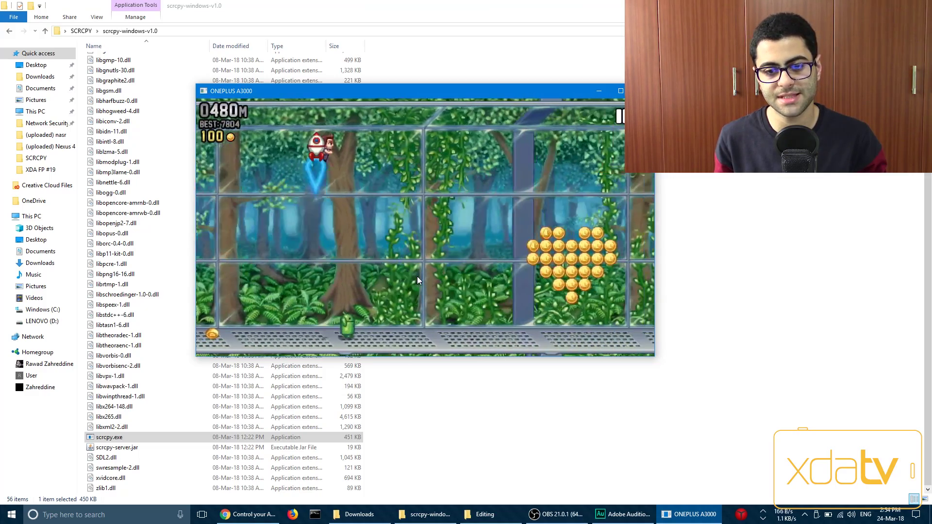
pyautogui.click(417, 276)
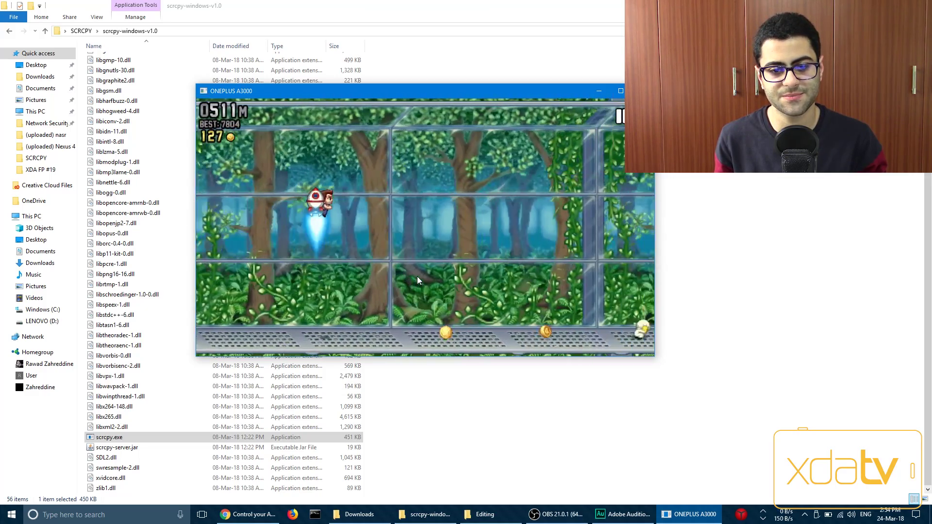
pyautogui.click(417, 275)
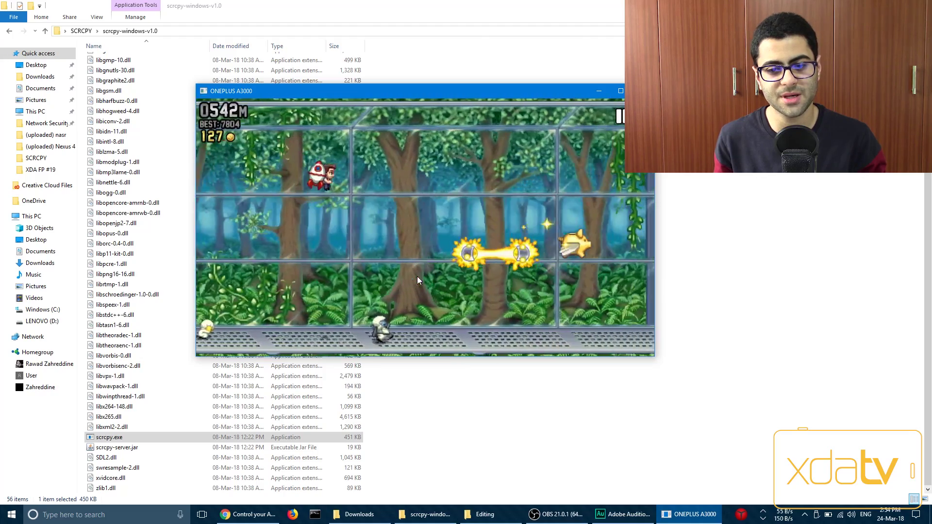
pyautogui.click(417, 276)
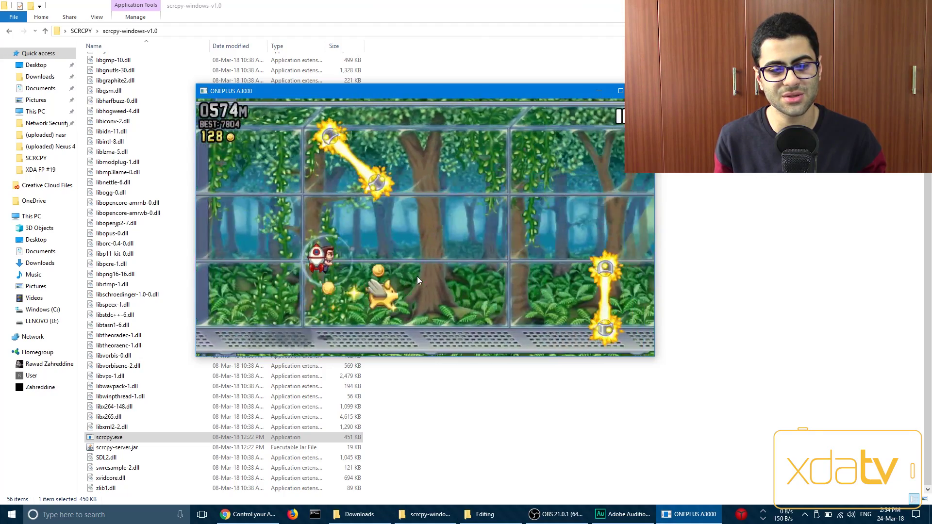
pyautogui.click(417, 275)
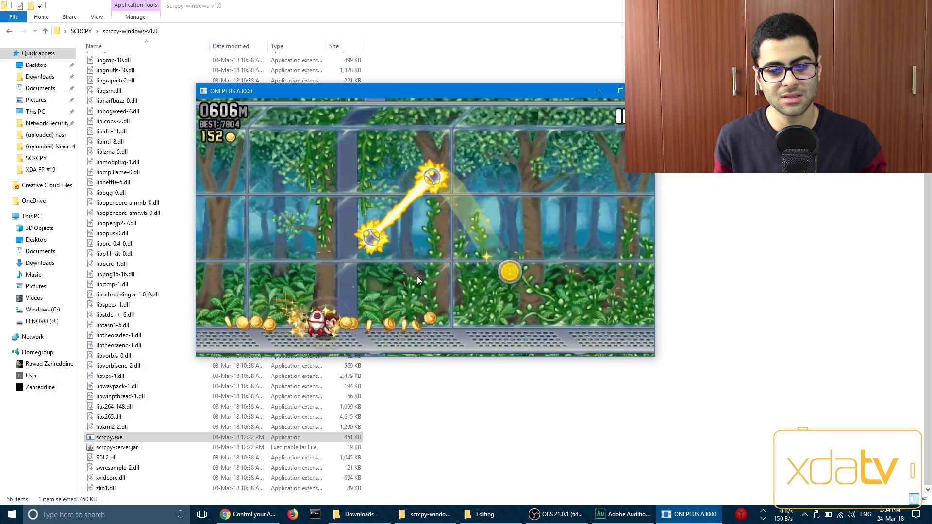
pyautogui.click(418, 276)
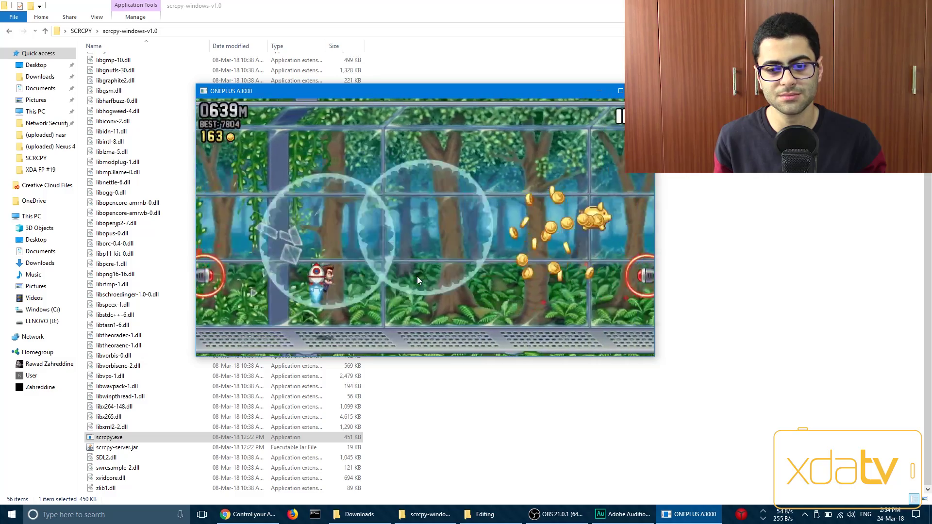
pyautogui.click(418, 276)
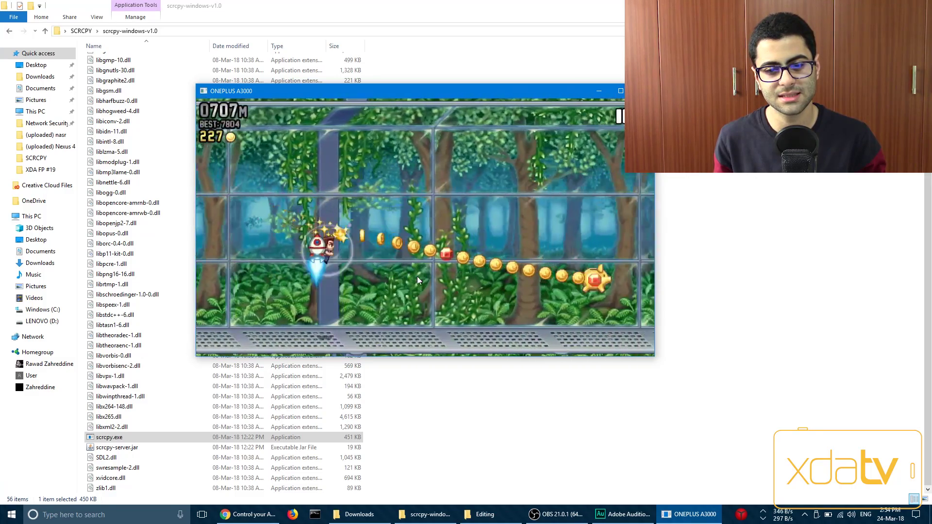
pyautogui.click(418, 276)
pyautogui.click(417, 275)
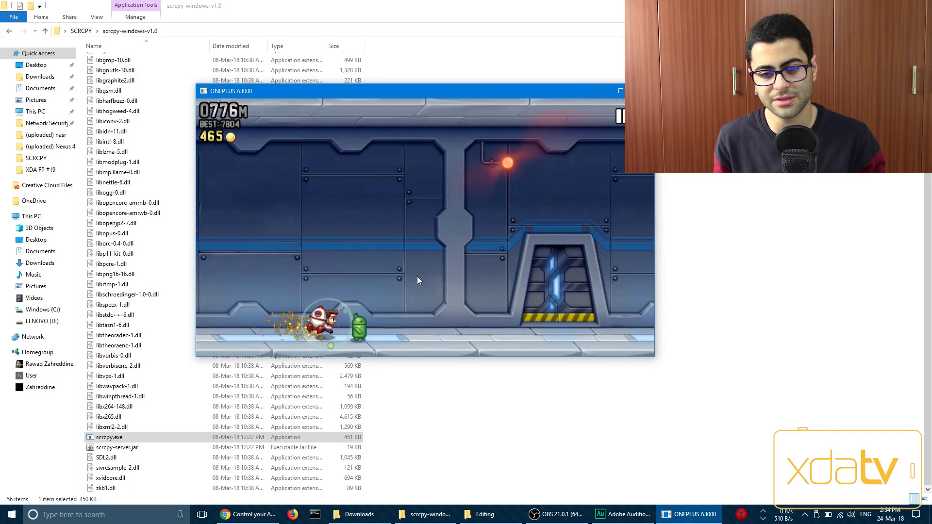
pyautogui.click(417, 275)
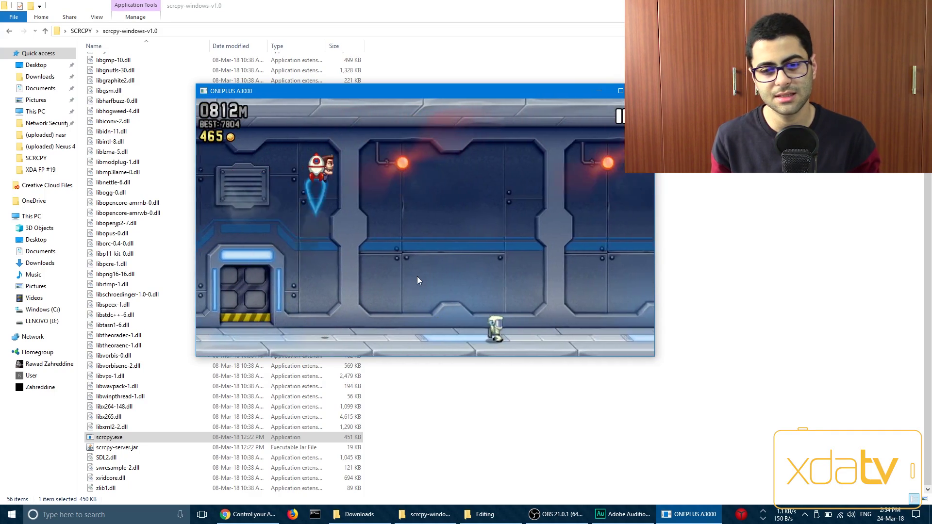
pyautogui.click(418, 281)
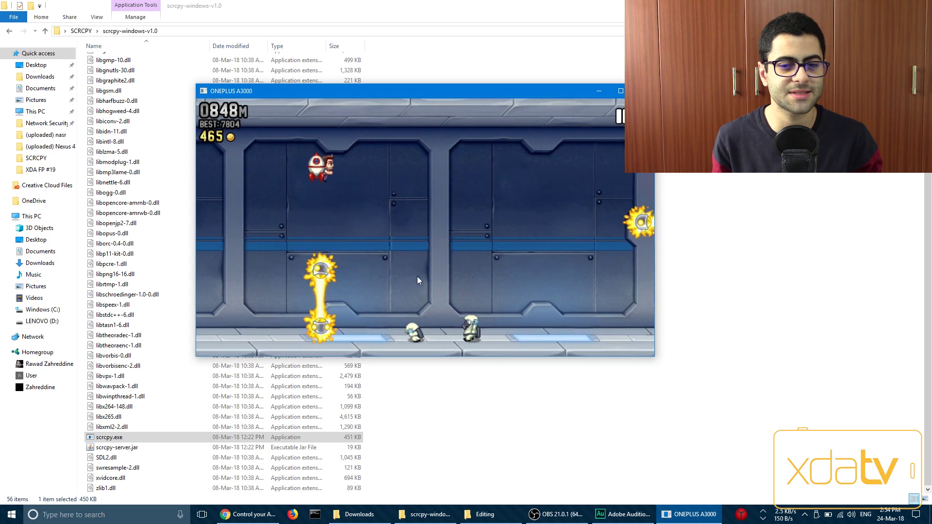
pyautogui.click(417, 281)
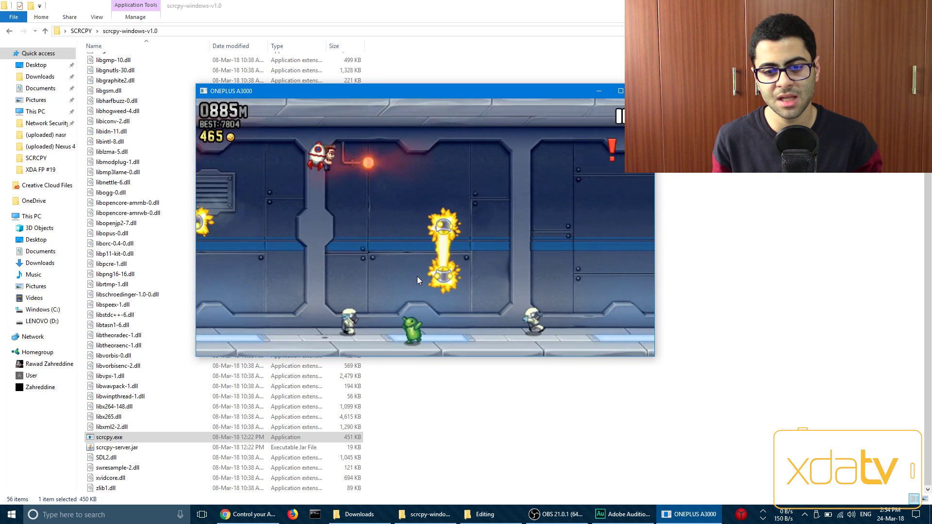
pyautogui.click(418, 276)
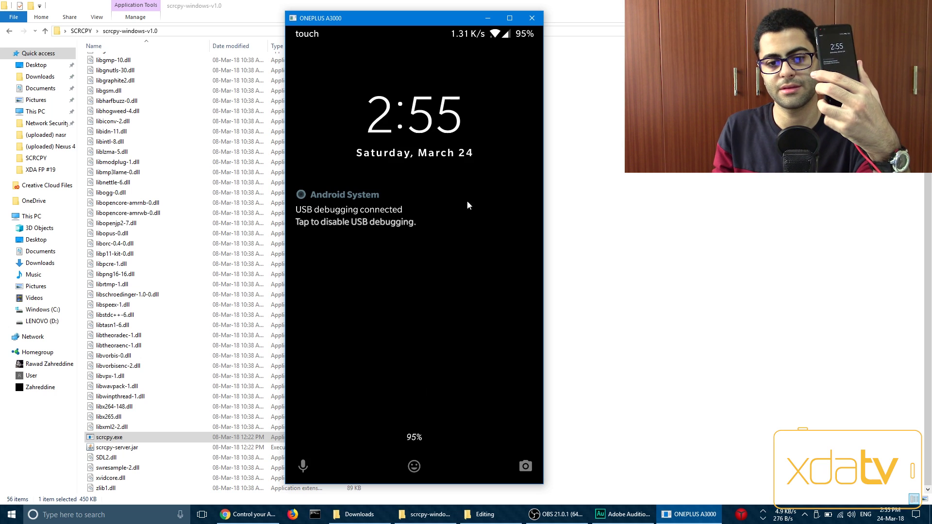
# Swipe up on the mirrored lock screen to bring up the PIN entry
pyautogui.moveTo(460, 394); pyautogui.dragTo(466, 96)
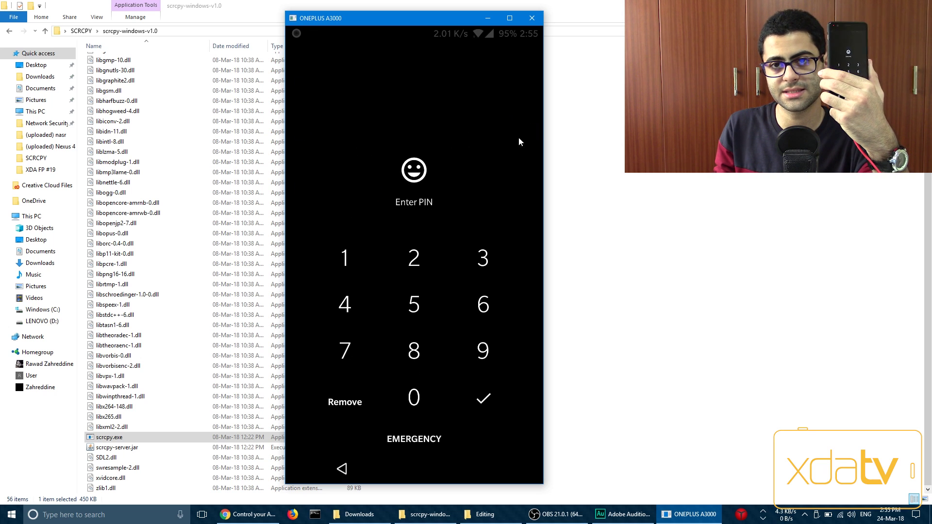